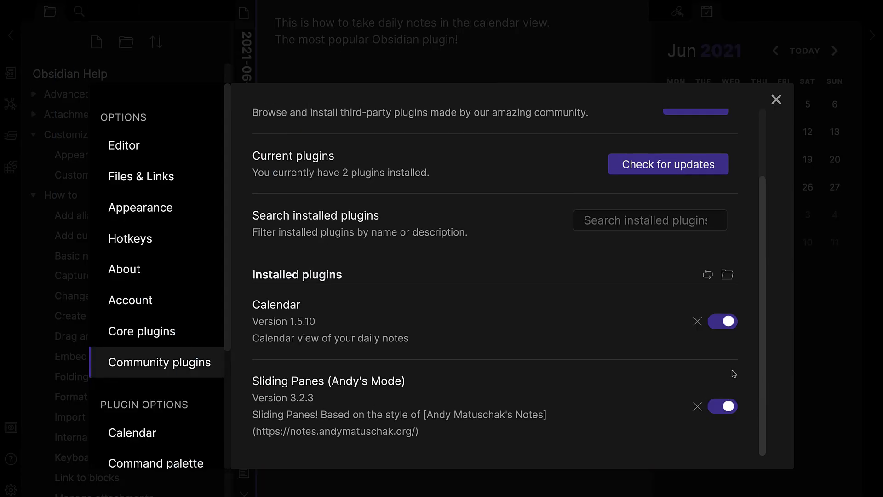
Close settings, then select and deselect the sentence about getting ready for work in the note
click(775, 104)
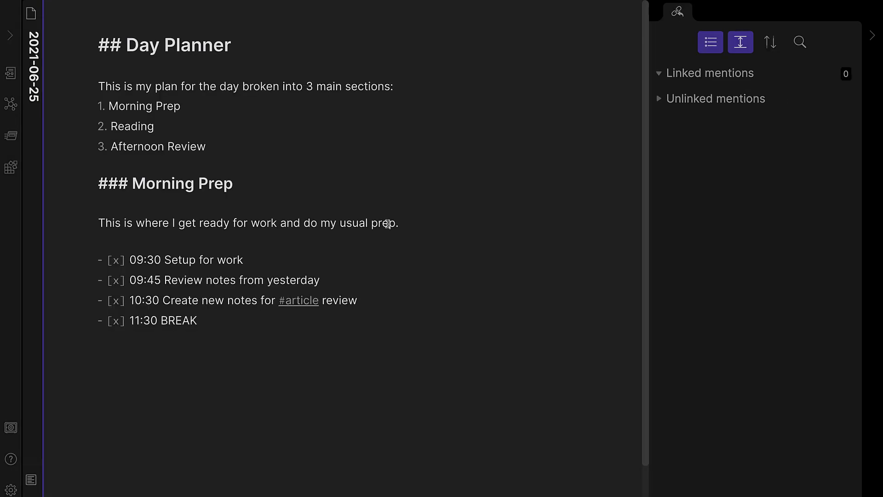
drag(398, 223, 98, 223)
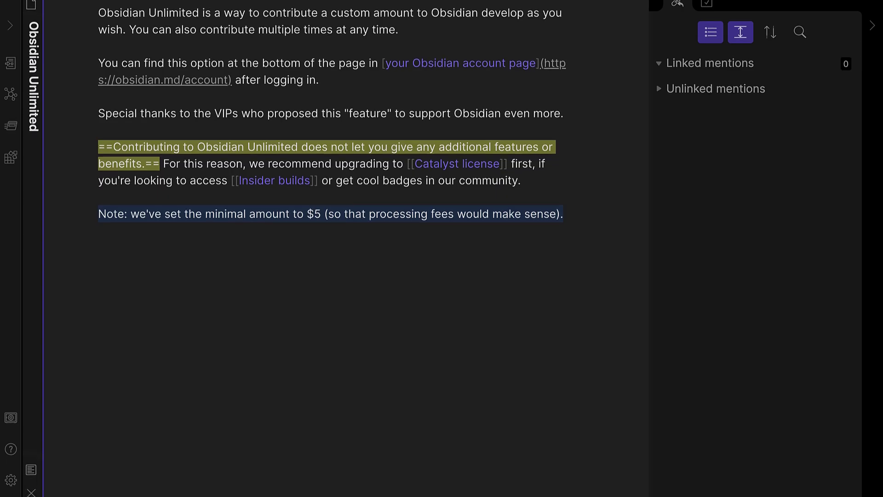
scroll(395, 205, down, 2)
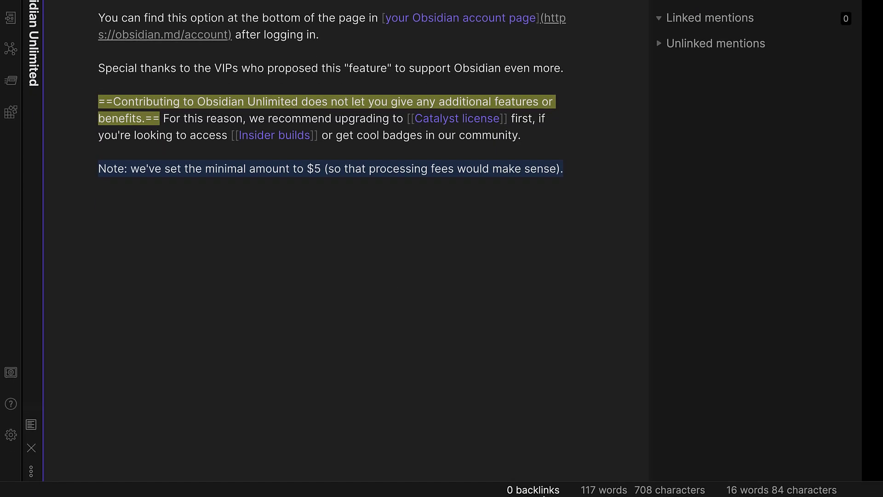
click(452, 288)
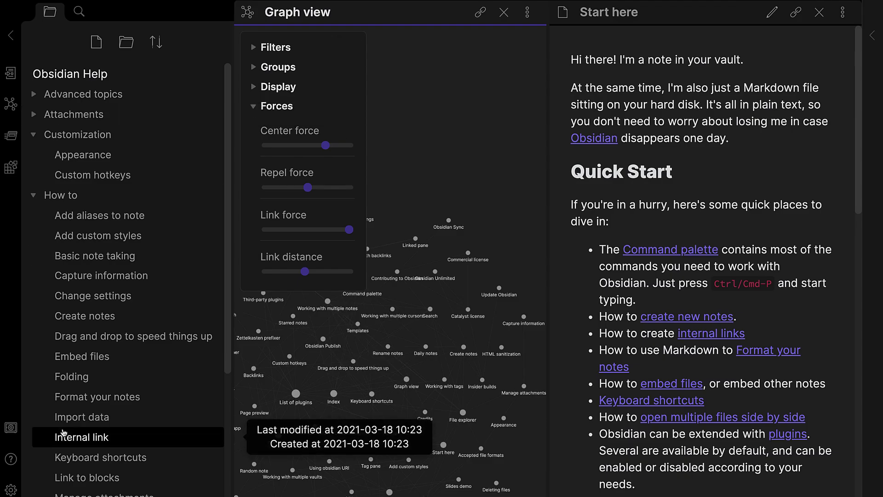
Go to Community plugins settings and bring up the prompt to turn off Safe Mode
click(12, 489)
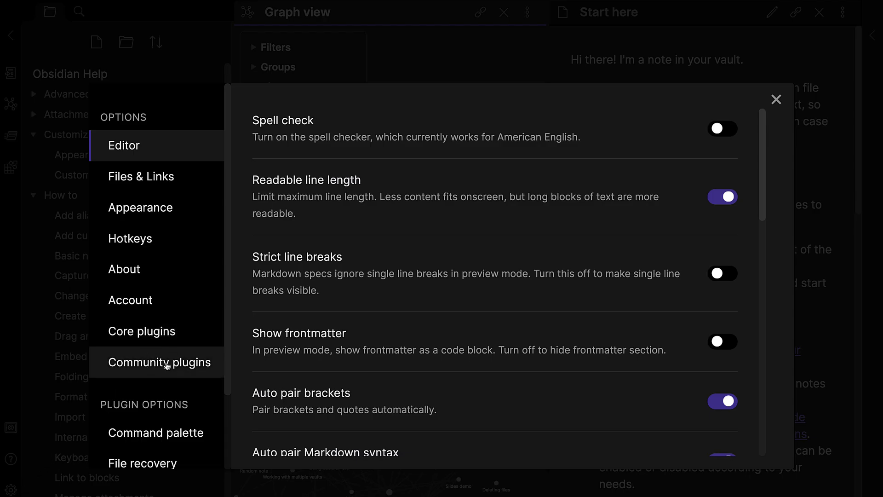
click(167, 366)
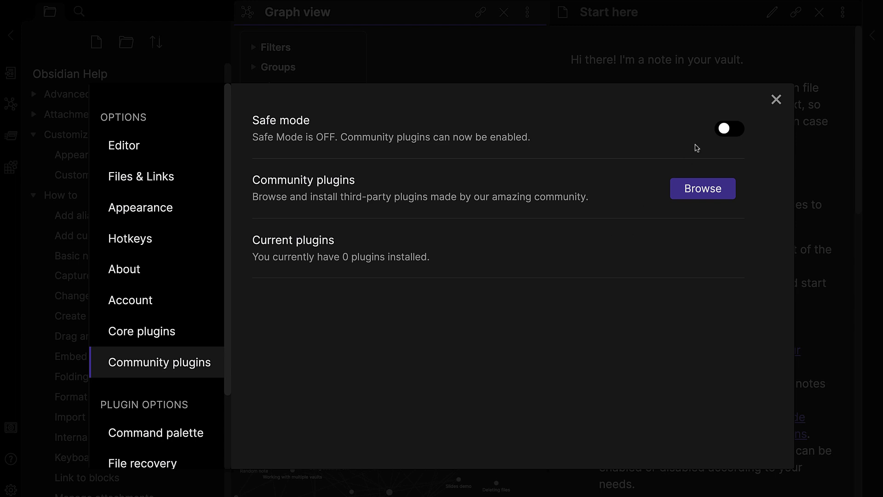
click(730, 130)
click(730, 130)
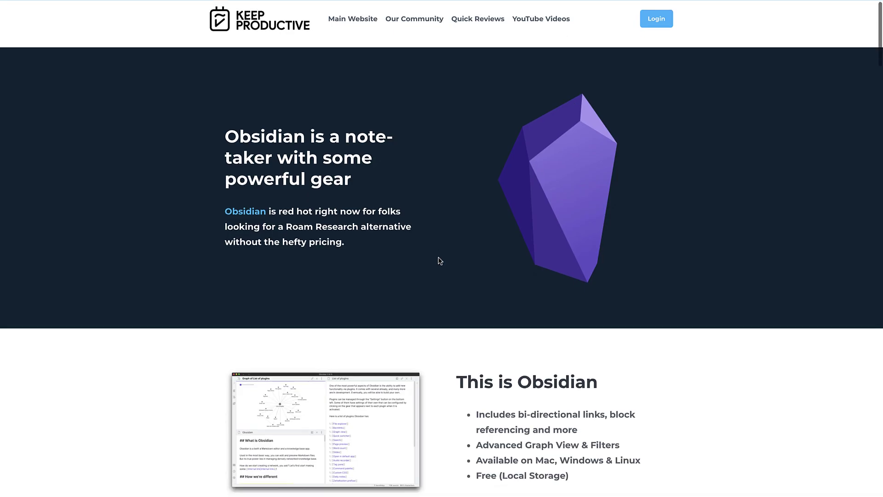
Scroll the Obsidian Made Simple page from 'This is Obsidian' down to the course contents
scroll(440, 259, down, 5)
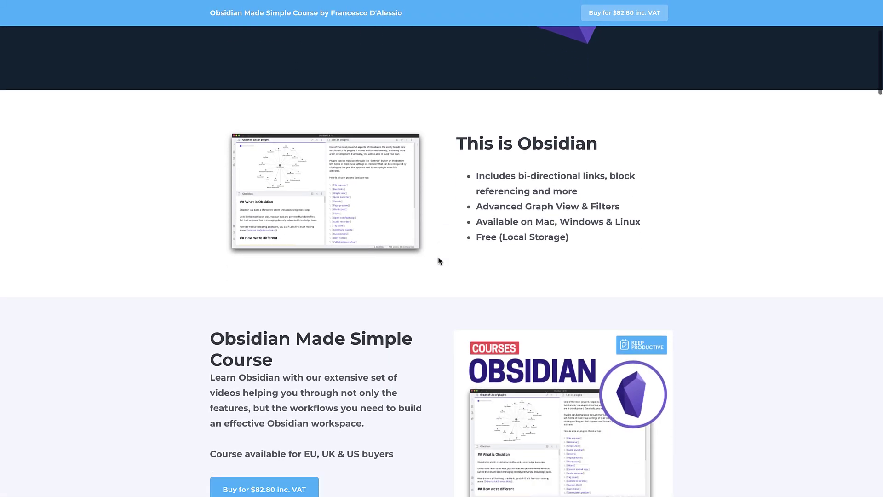
scroll(439, 260, down, 9)
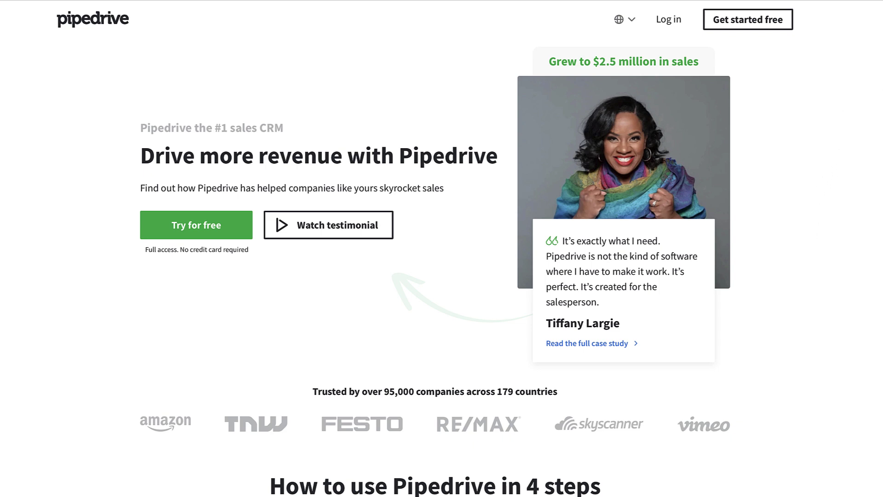
Filter leads to HOT, reply 'to you tomorrow' in Live Chat, mark a deal won, and choose Customer Success
scroll(441, 269, down, 5)
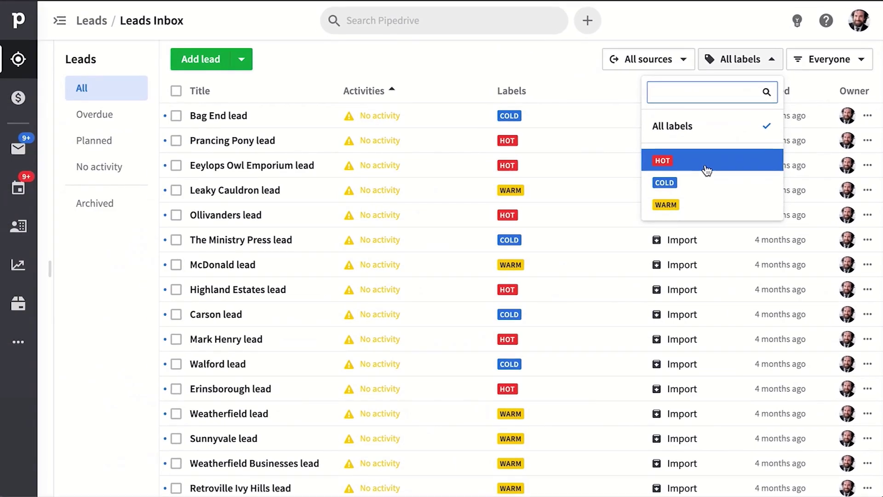
click(708, 168)
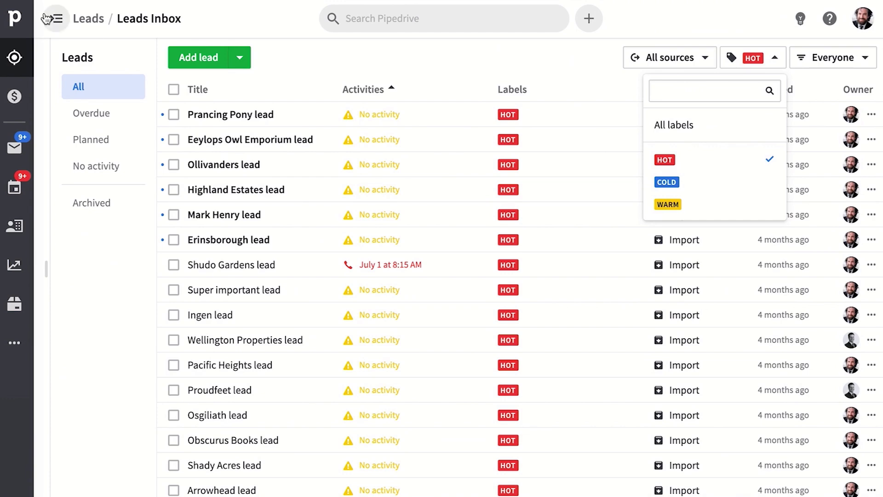
click(55, 18)
click(148, 102)
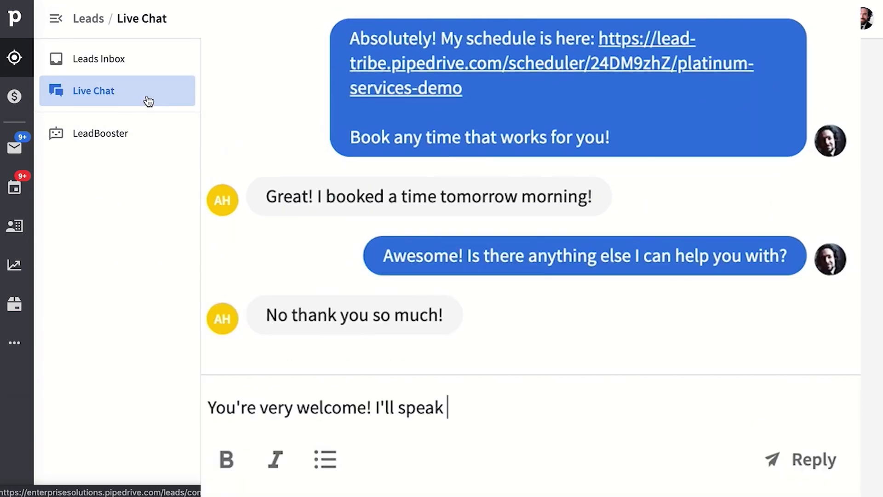
text(to you tomorrow)
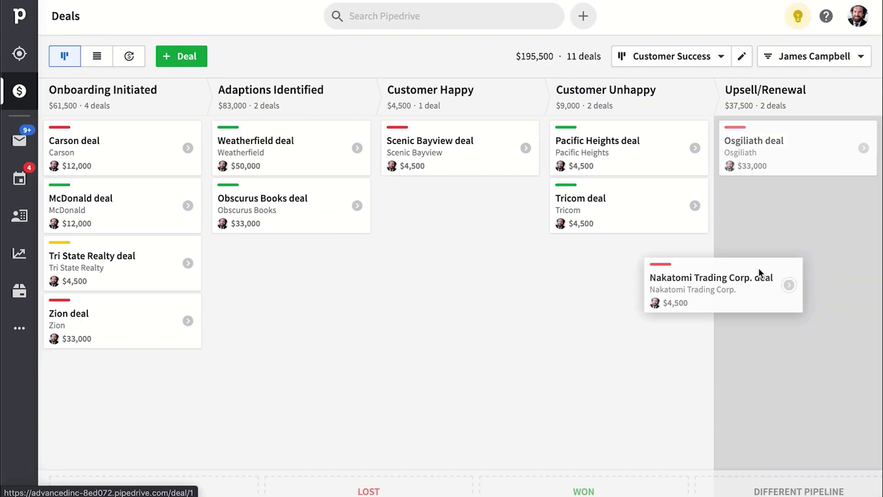
drag(759, 267, 620, 470)
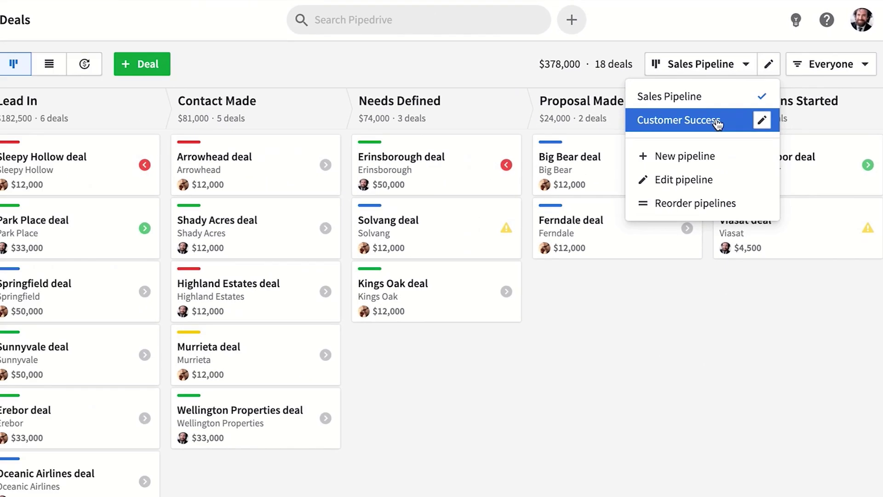
click(589, 226)
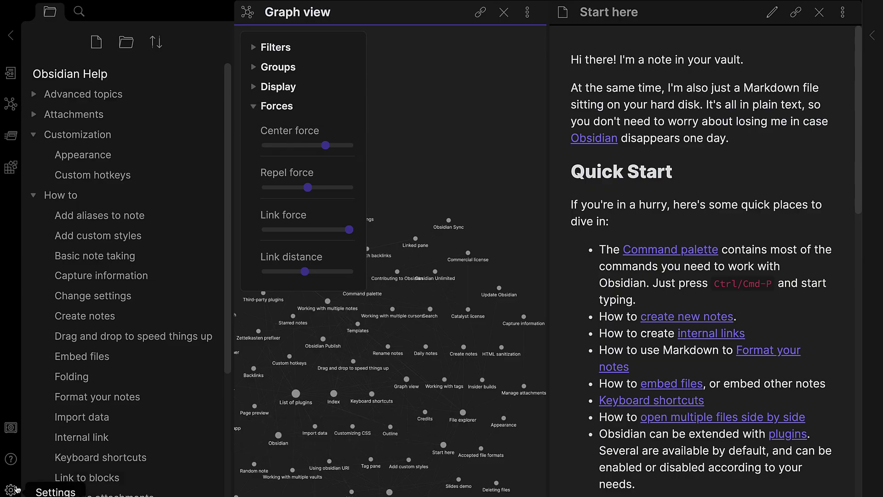
Turn off Safe Mode under Community plugins, confirming 'Turn off Safe Mode' in the dialog
click(11, 490)
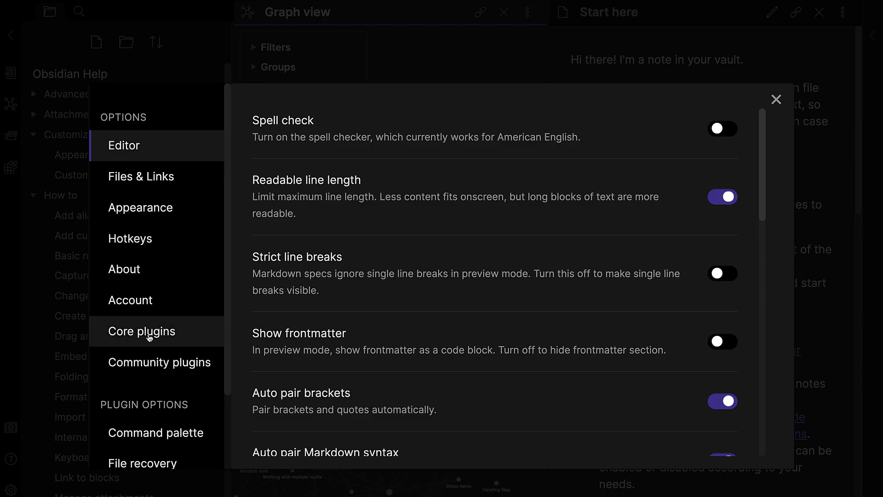
click(167, 365)
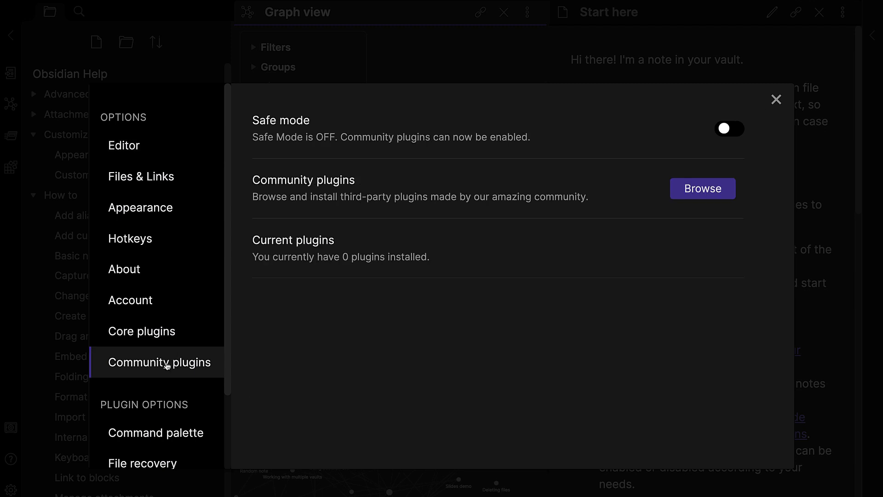
click(729, 130)
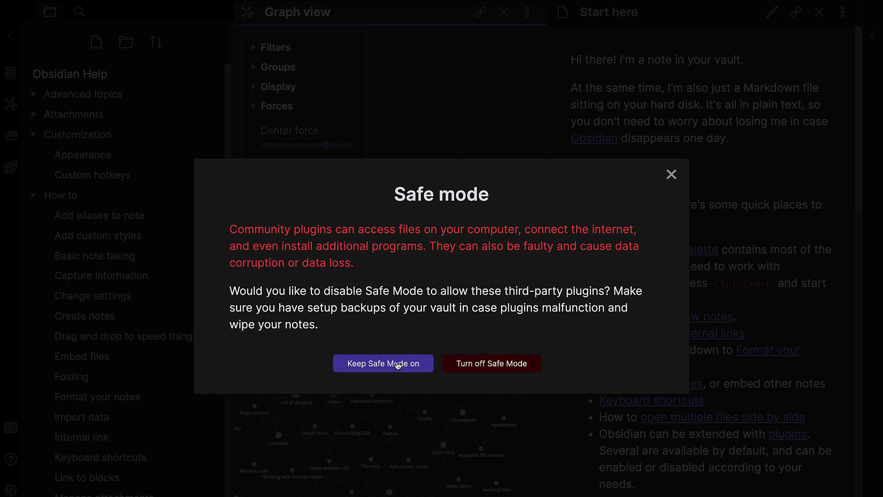
click(456, 364)
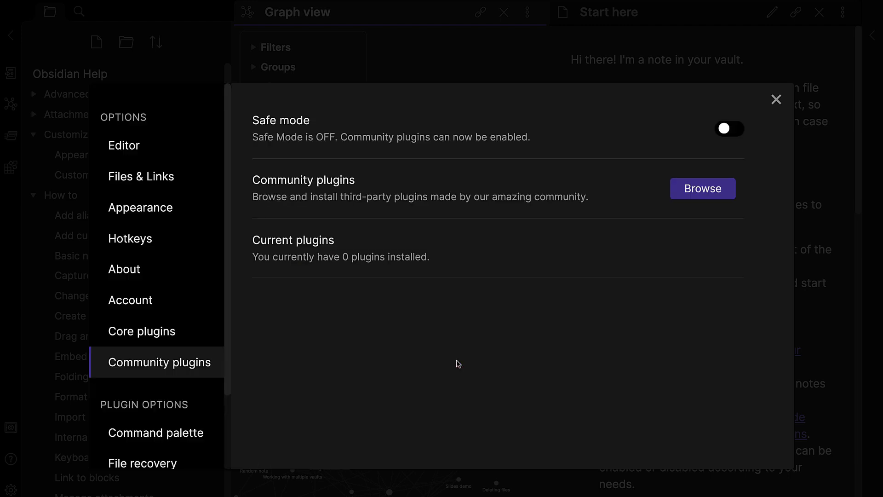
Install the Calendar plugin from the community plugin browser
click(688, 194)
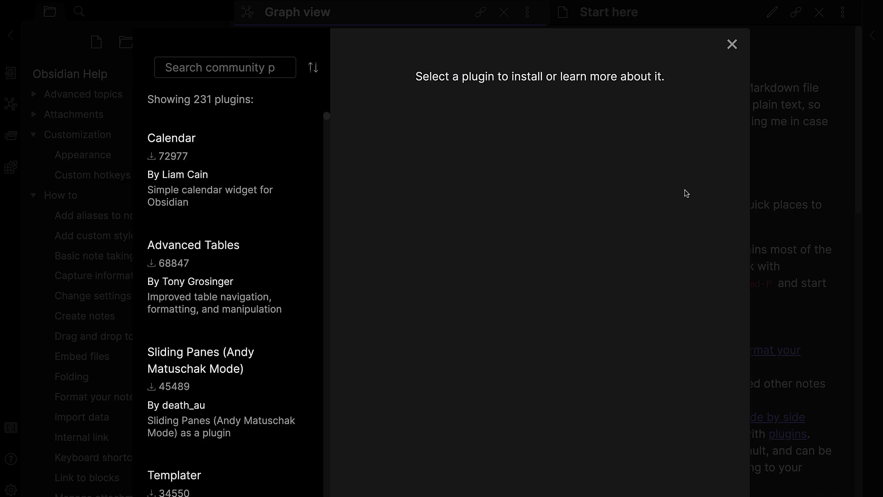
click(258, 189)
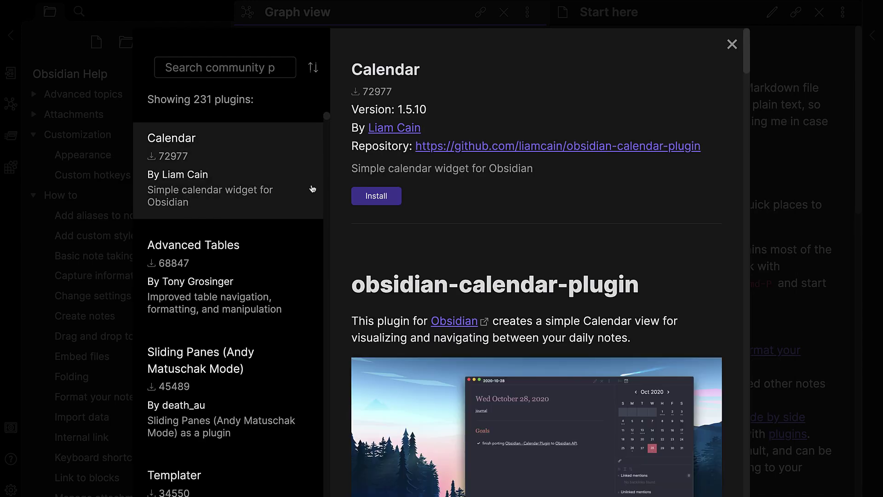
click(375, 195)
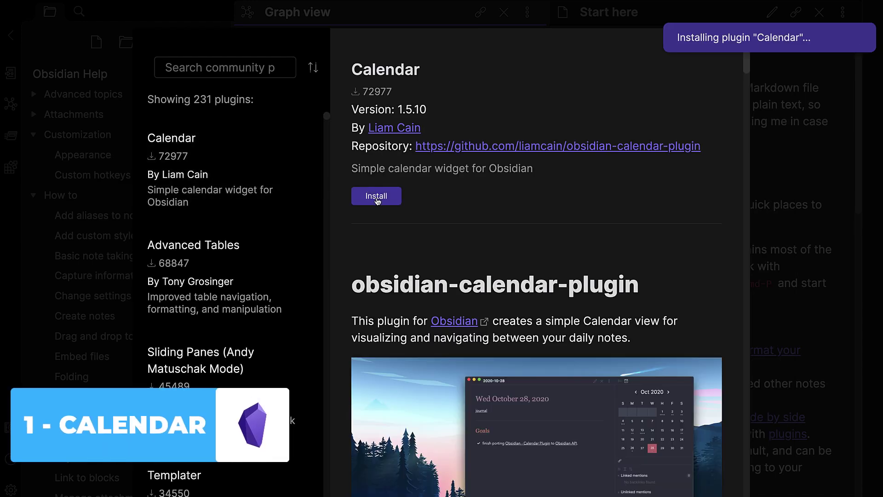
Scroll through the Calendar plugin's README
scroll(405, 320, down, 10)
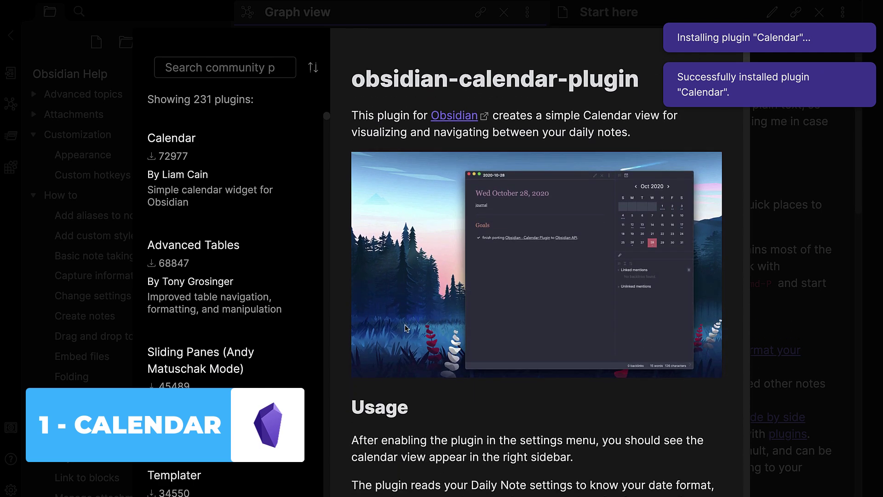
scroll(405, 327, down, 7)
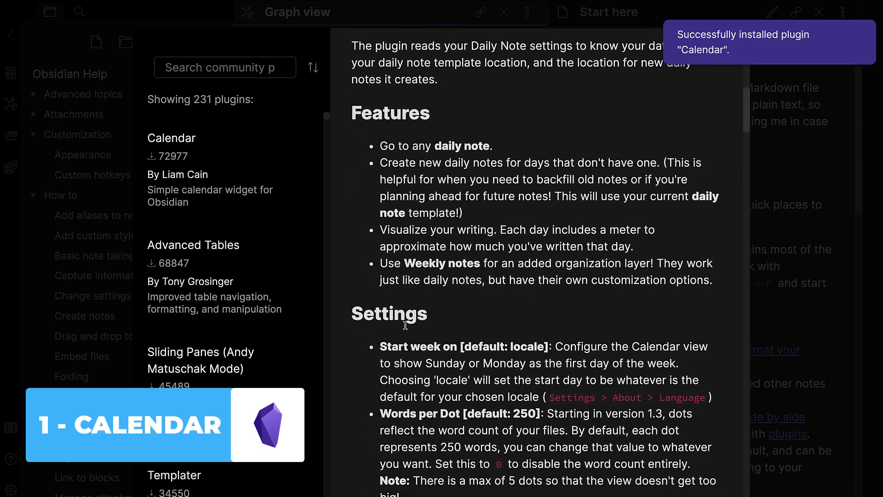
scroll(405, 325, down, 12)
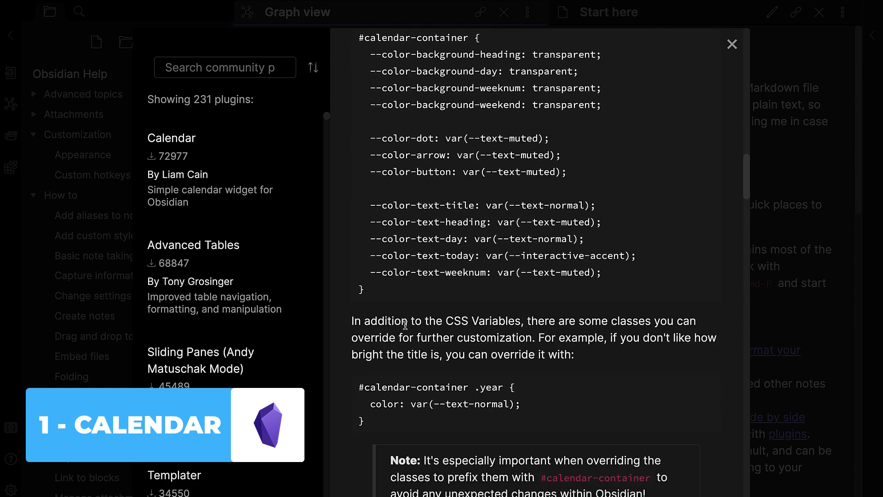
scroll(406, 325, down, 3)
scroll(406, 327, up, 20)
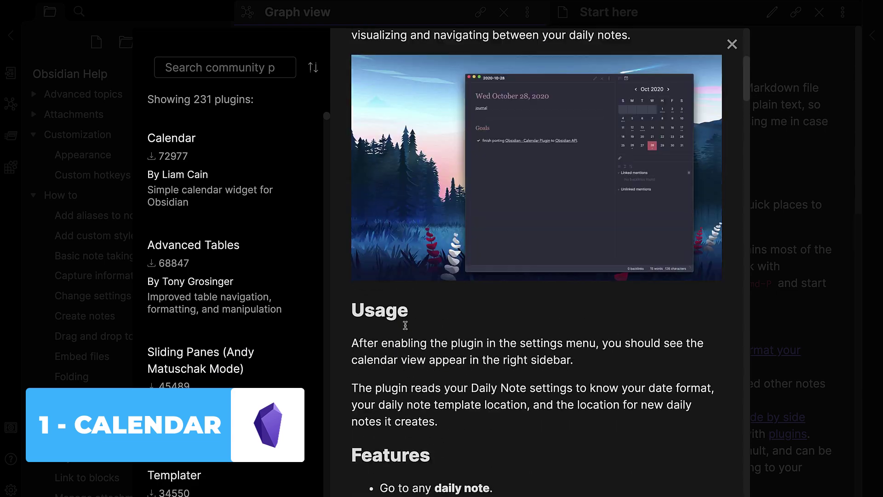
scroll(406, 328, up, 2)
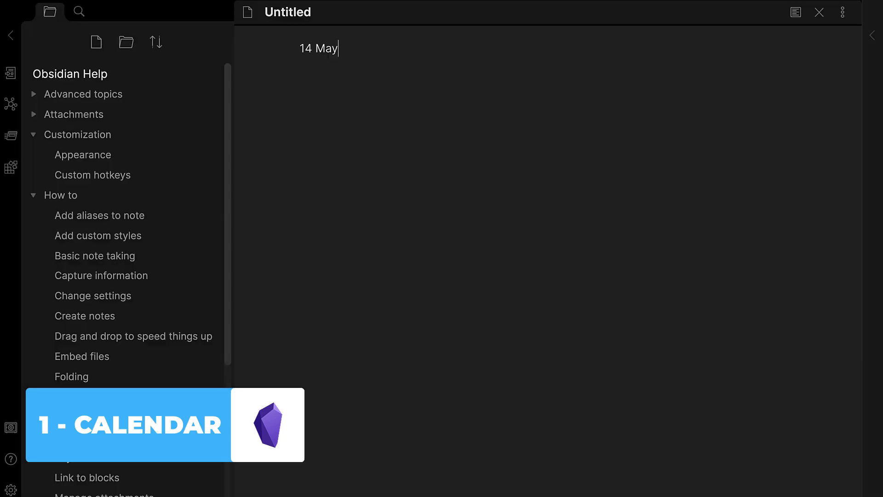
Add 'y 20' to the note and show the Calendar in the right sidebar
text(y 2021)
click(872, 35)
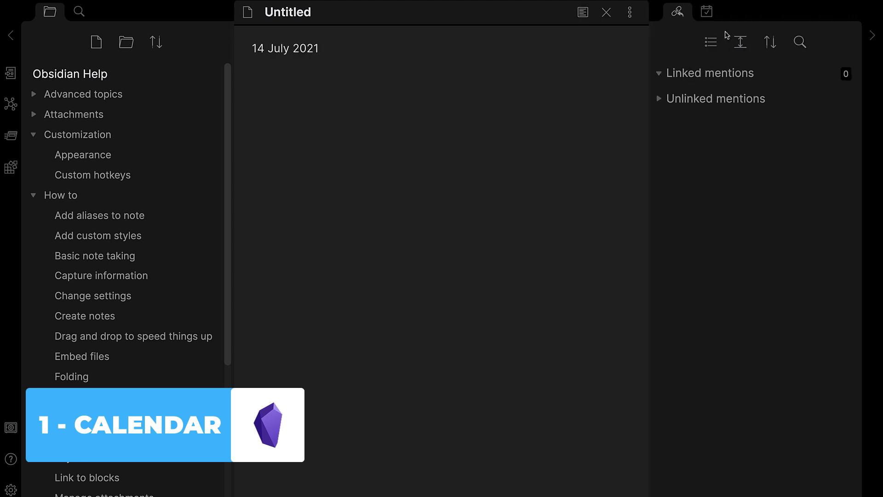
click(707, 13)
Create the 2021-06-25 daily note from the calendar and write its lines about daily notes
click(784, 188)
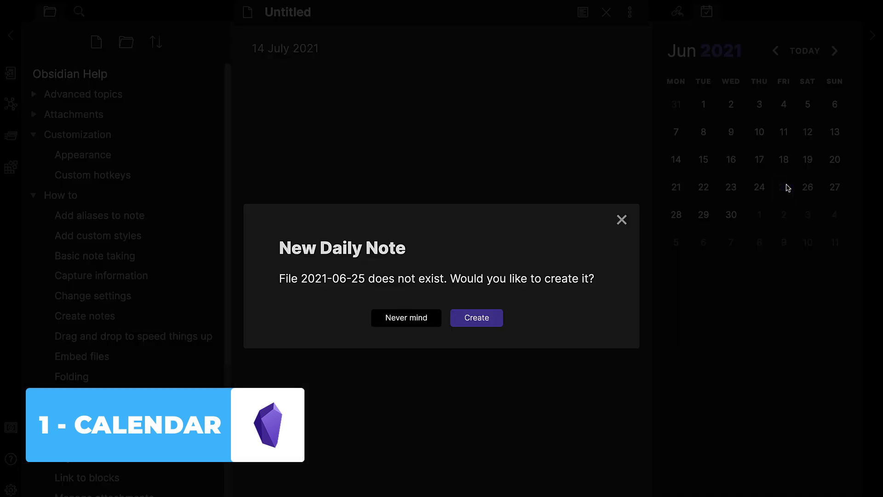
click(475, 319)
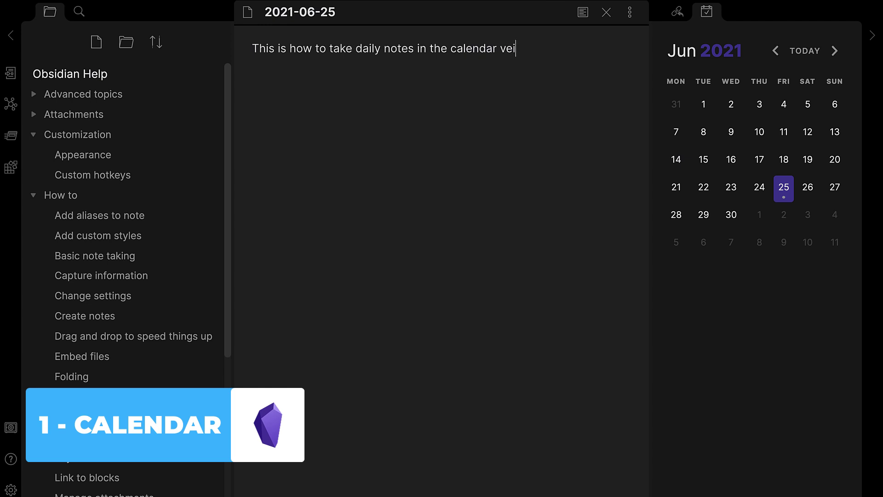
key(BackSpace)
key(BackSpace)
text(iew. )
text(The most popular Obsidian plugin!)
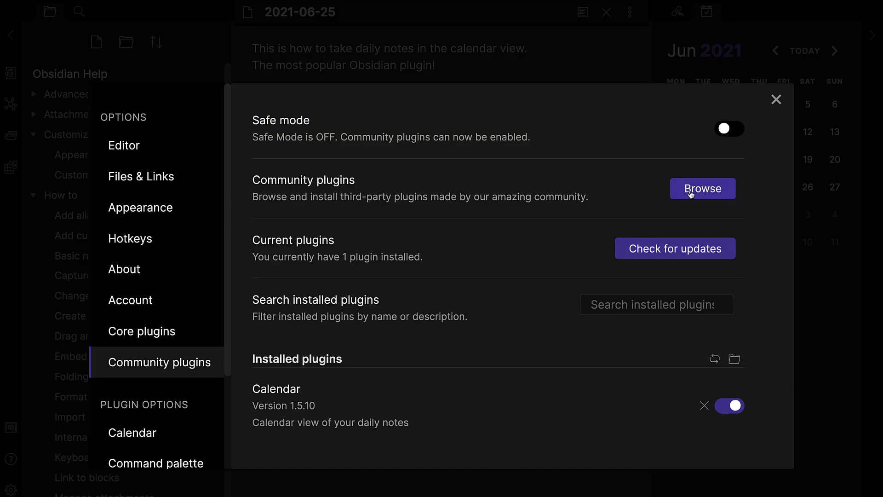
Install the Sliding Panes (Andy Matuschak Mode) plugin and read its description
click(690, 192)
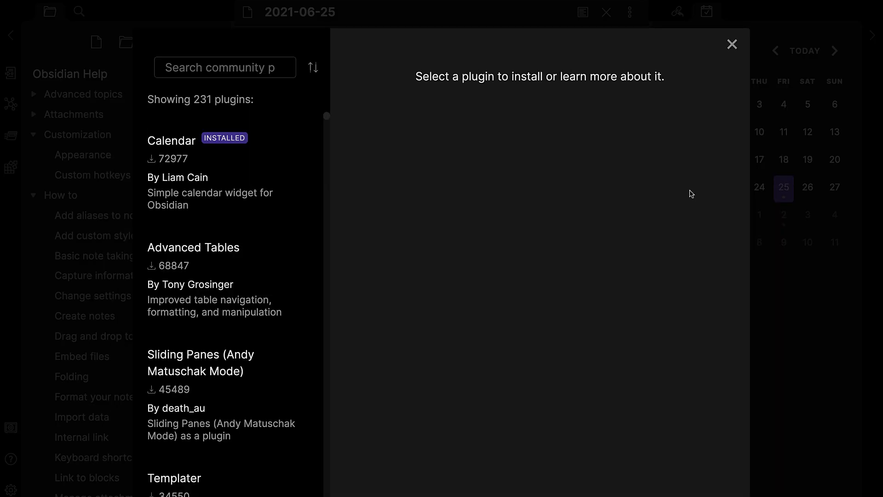
scroll(248, 339, down, 2)
click(249, 339)
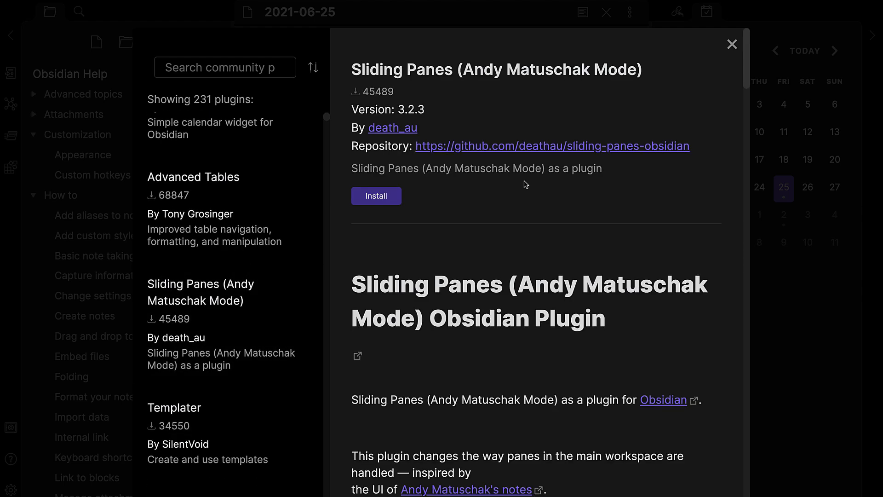
click(391, 203)
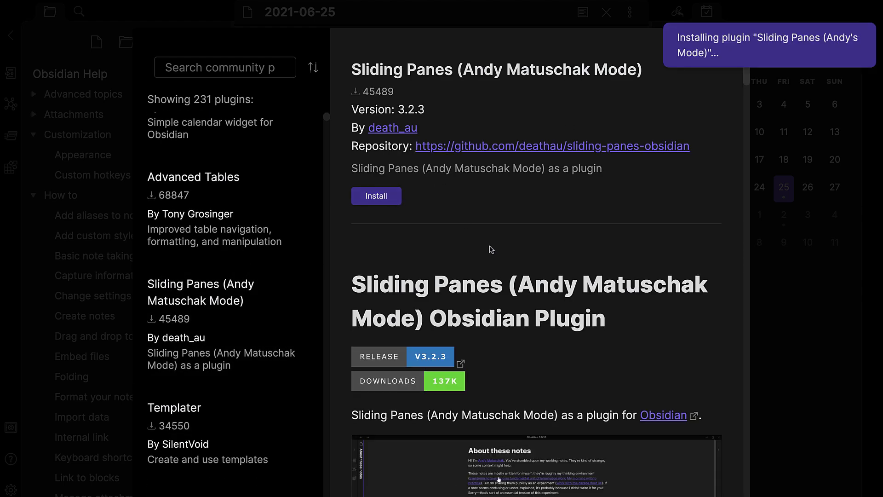
scroll(491, 249, down, 7)
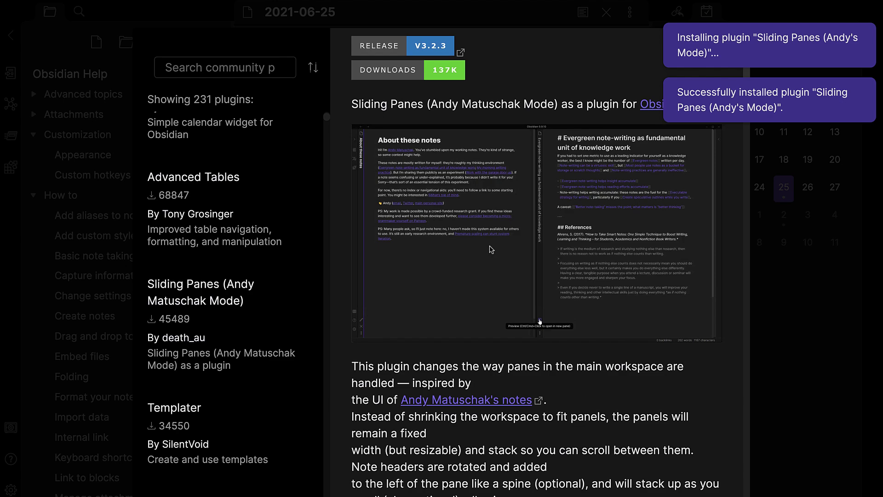
scroll(491, 249, down, 12)
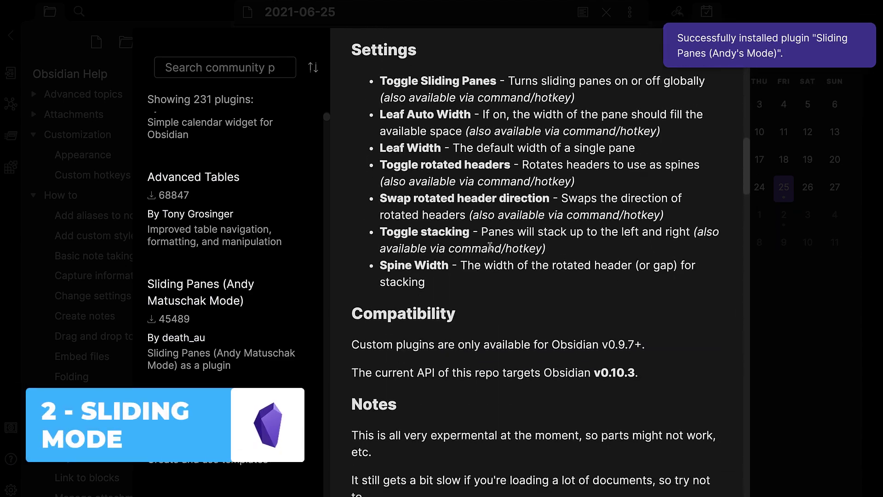
scroll(491, 248, down, 6)
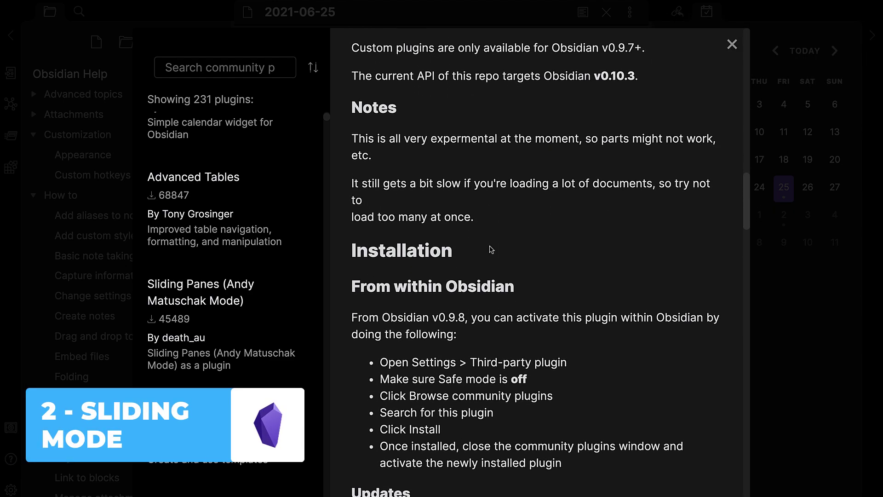
Enable Sliding Panes under Installed plugins and close settings to see the sliding layout
key(Escape)
scroll(704, 395, down, 2)
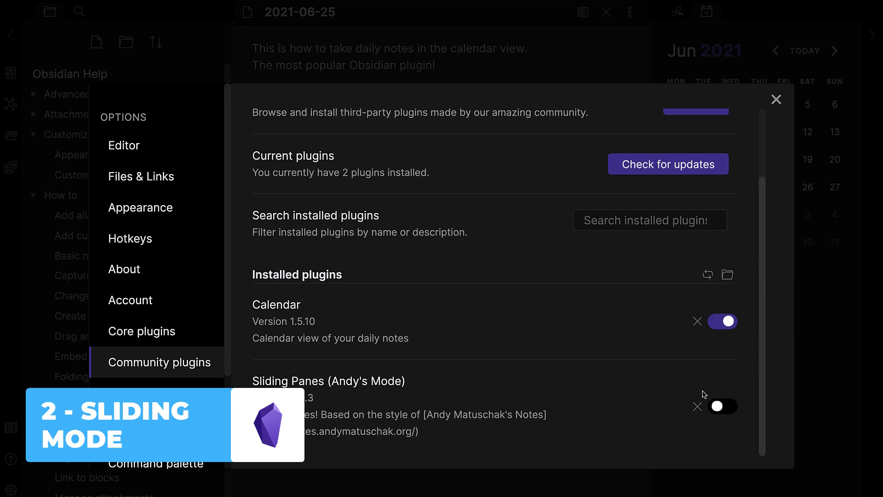
click(727, 410)
click(777, 100)
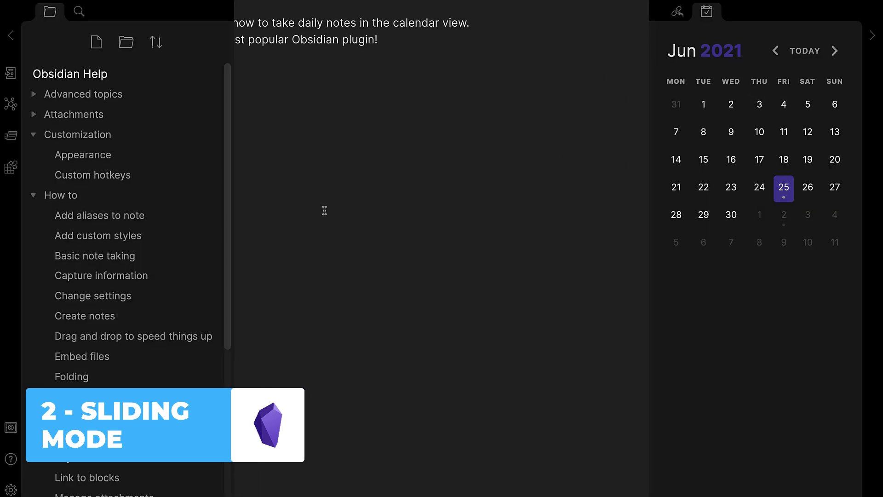
Open the Backlinks image from the Attachments folder as a new pane, then hide the sidebar
click(11, 36)
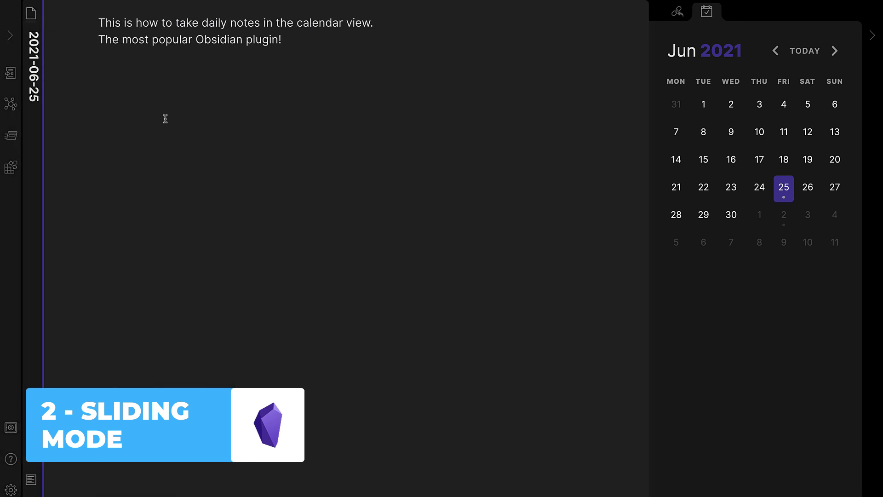
click(10, 37)
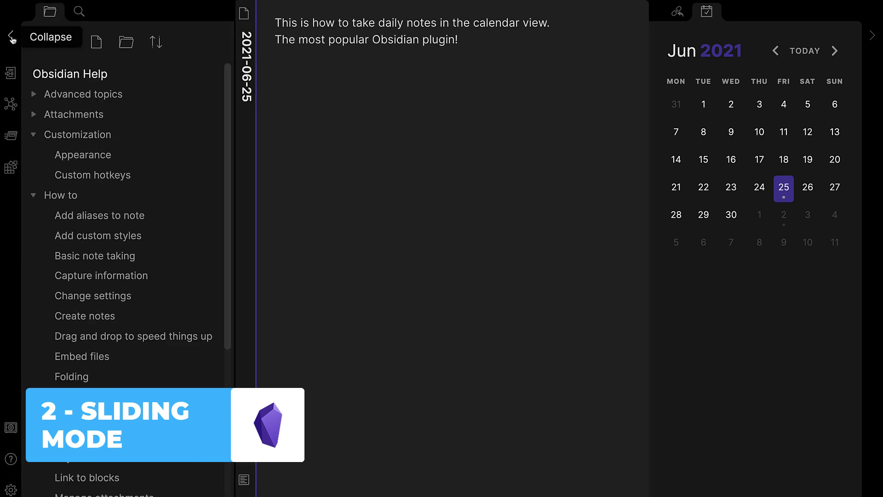
click(104, 110)
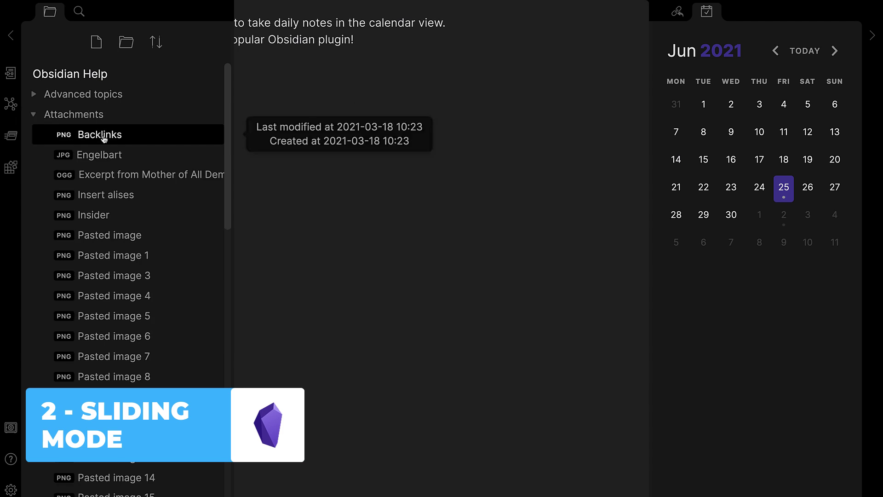
click(104, 136)
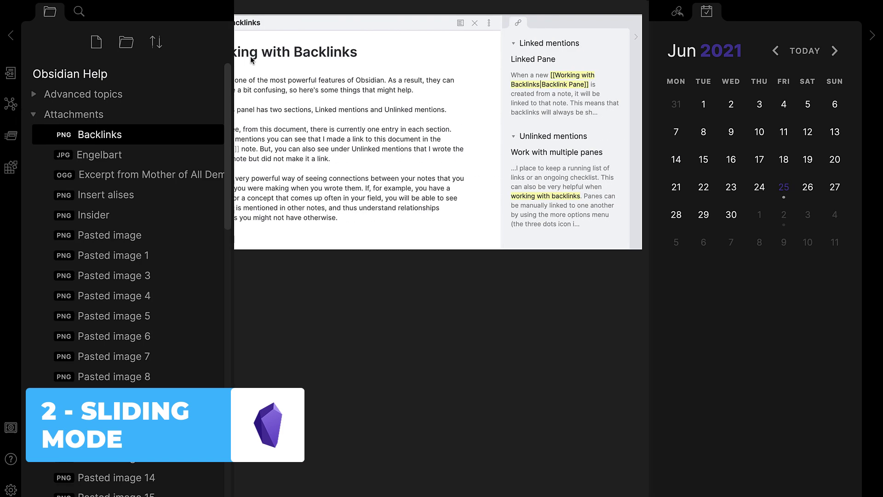
click(21, 37)
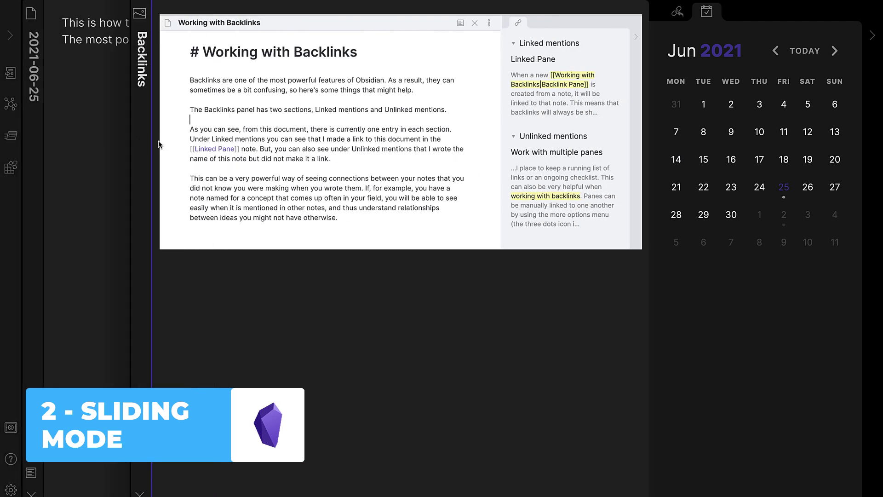
Shift the stacked panes back and forth between the Backlinks image and the 2021-06-25 note
drag(155, 372, 433, 372)
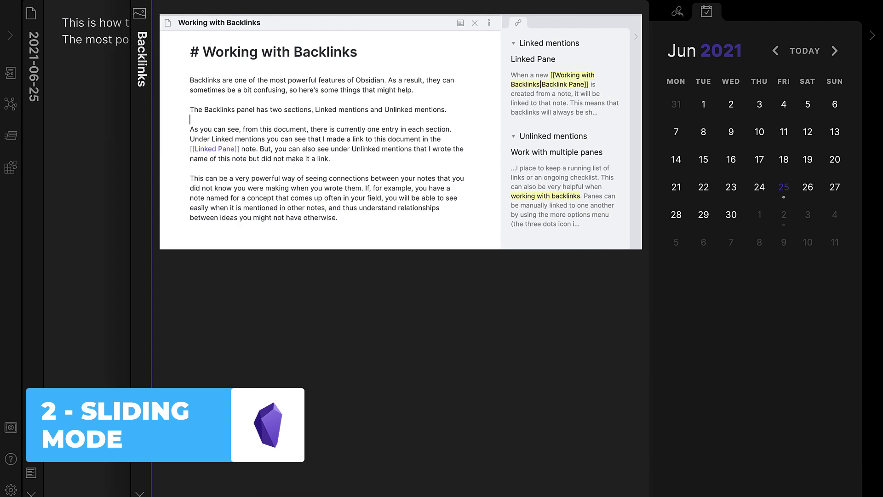
scroll(273, 344, left, 5)
scroll(272, 344, right, 5)
scroll(272, 344, left, 5)
scroll(272, 344, right, 3)
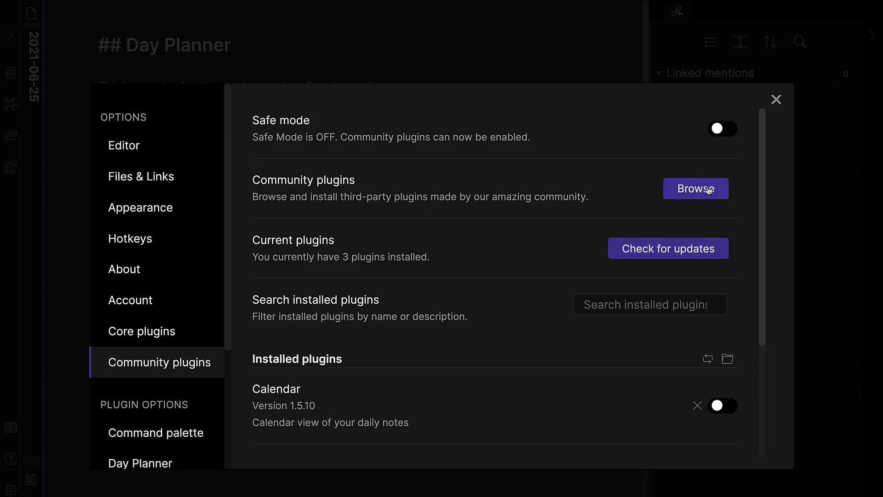
Find the Day Planner plugin in the community plugin browser and view its details
click(709, 189)
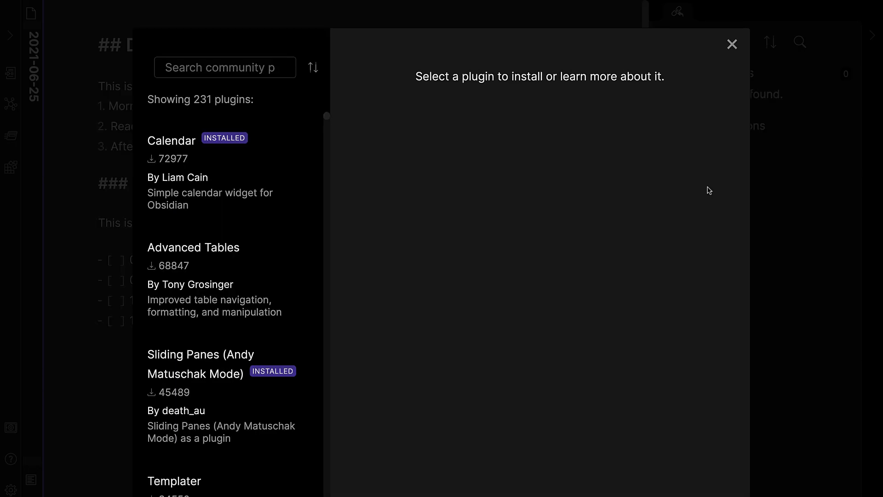
scroll(216, 368, down, 7)
scroll(203, 392, down, 3)
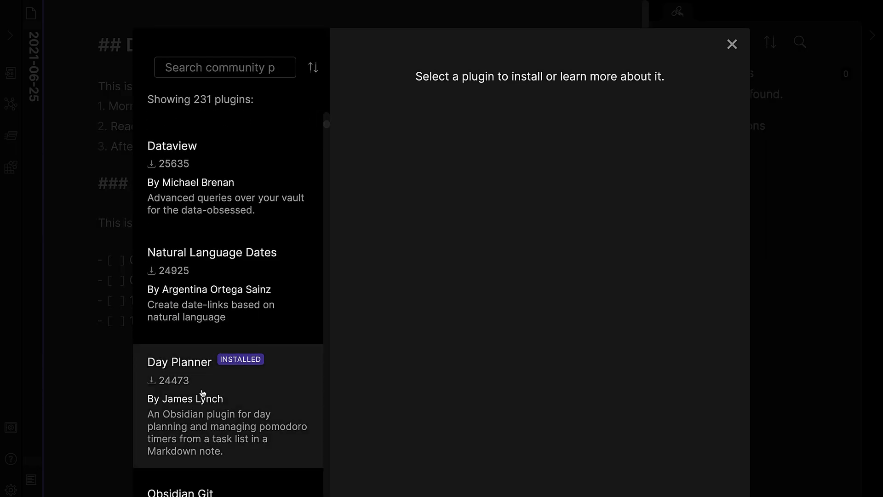
click(203, 398)
Read the Day Planner README down to its task-list format rules, then close the browser
scroll(598, 239, down, 7)
scroll(545, 304, down, 6)
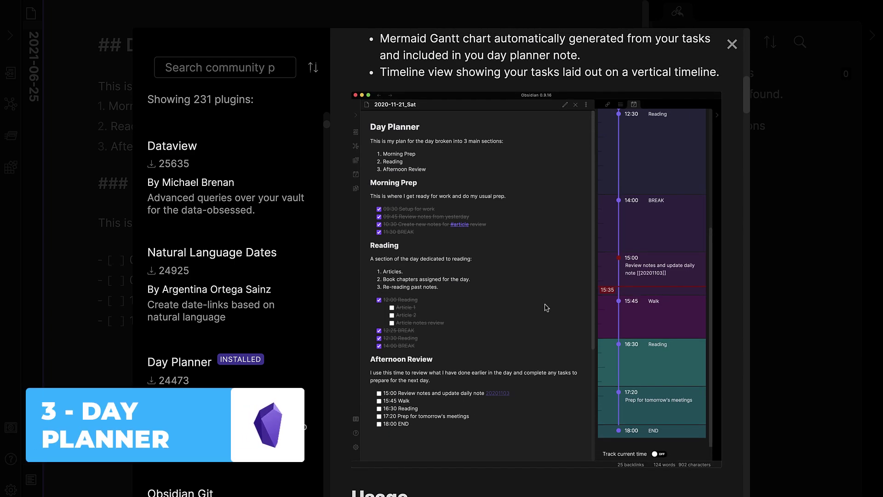
scroll(546, 308, down, 2)
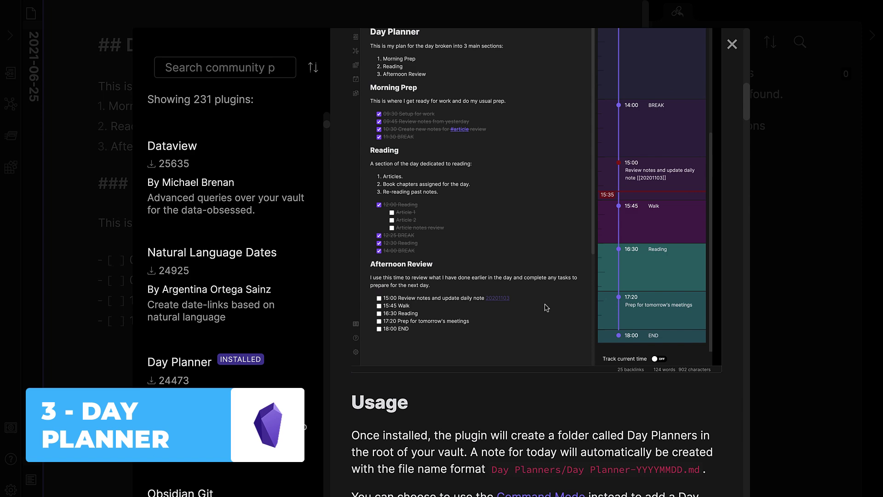
scroll(547, 307, down, 16)
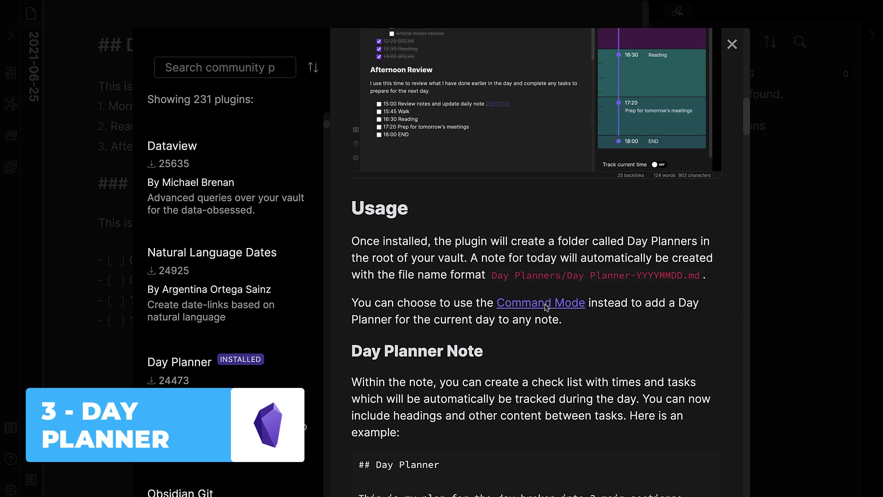
scroll(545, 304, down, 7)
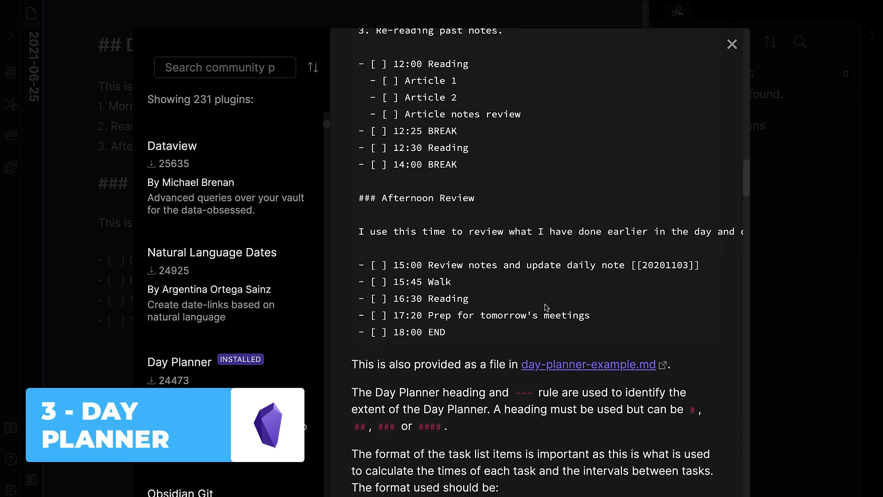
scroll(575, 315, down, 4)
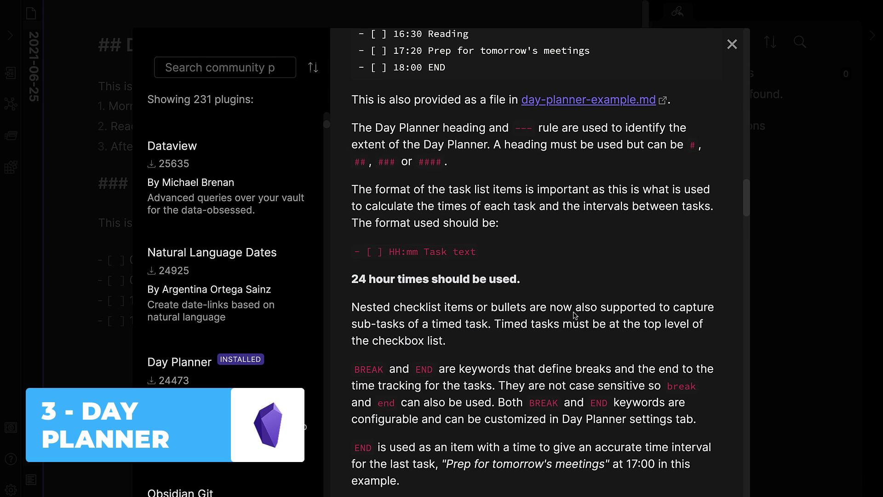
key(Escape)
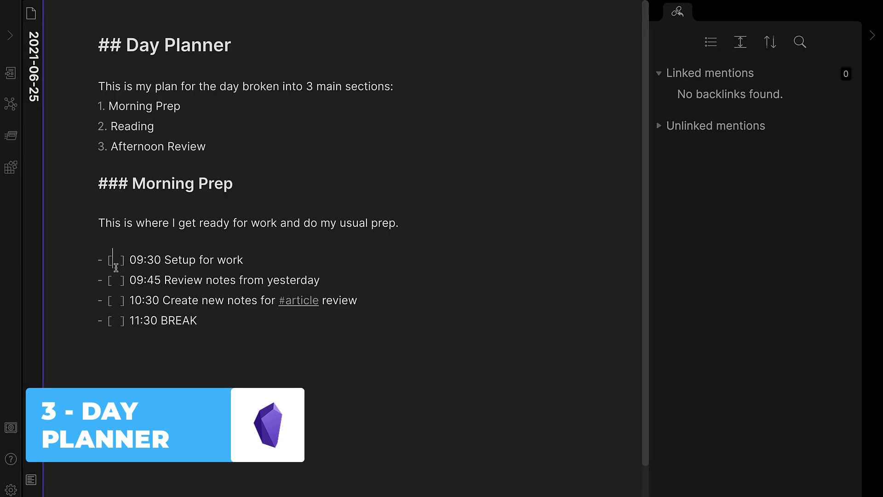
Check off the Morning Prep tasks by putting an x in each checkbox
key(Delete)
text(x)
key(Delete)
text(x)
click(119, 313)
click(247, 341)
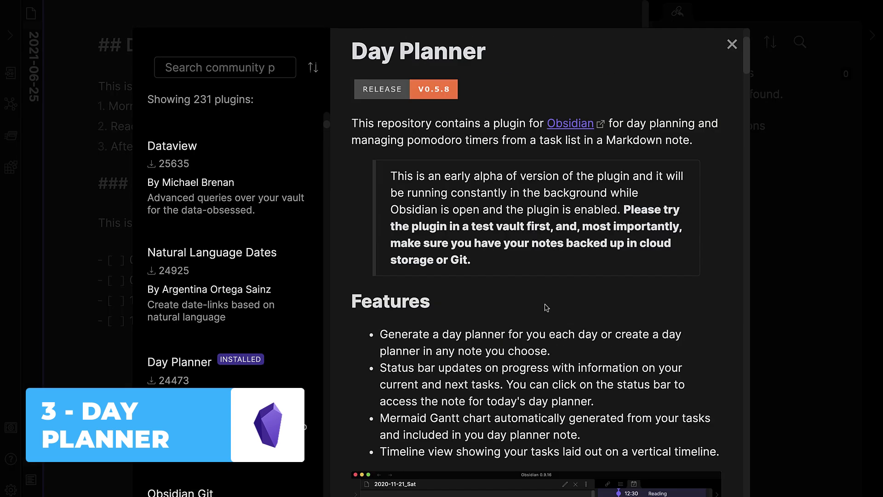
Scroll through the Day Planner plugin page and close it
scroll(547, 307, down, 8)
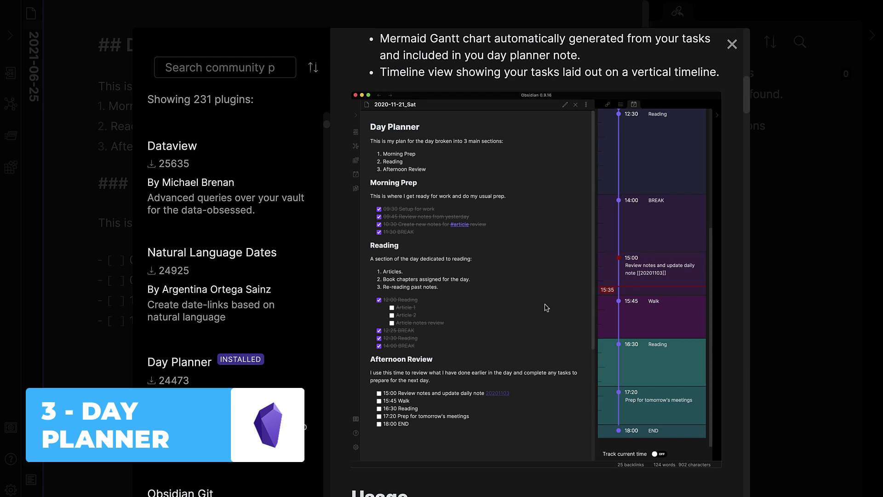
scroll(547, 308, down, 2)
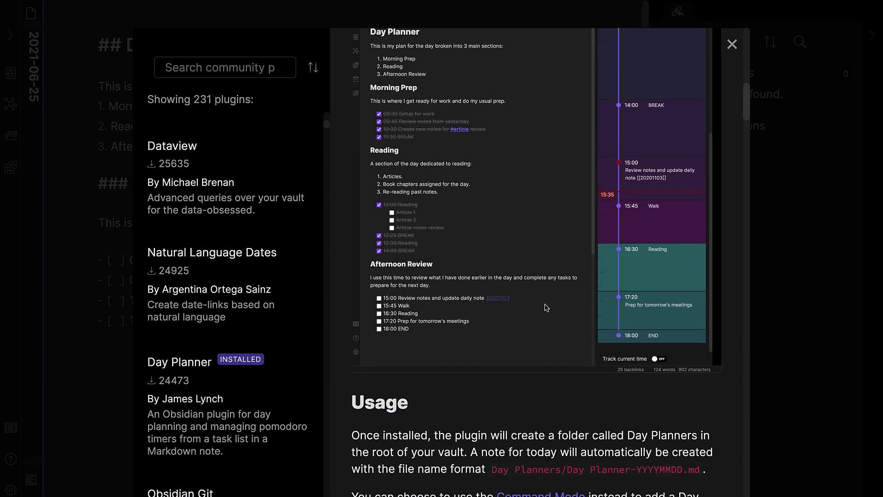
key(Escape)
Install Better Word Count from the community plugin browser, then close the browser
click(696, 189)
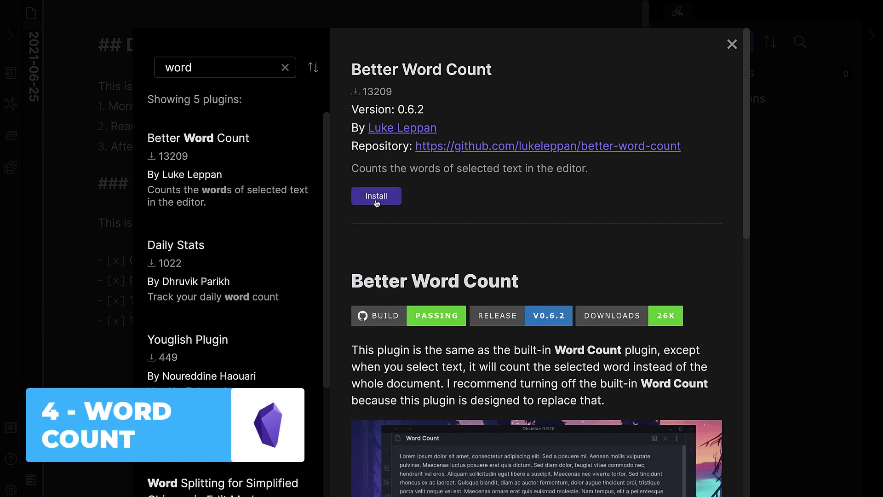
click(376, 196)
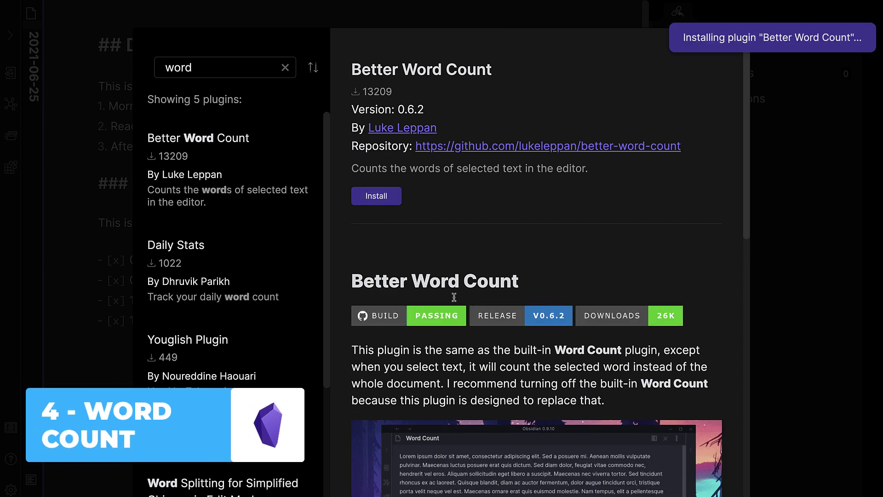
scroll(428, 299, down, 5)
scroll(477, 350, down, 15)
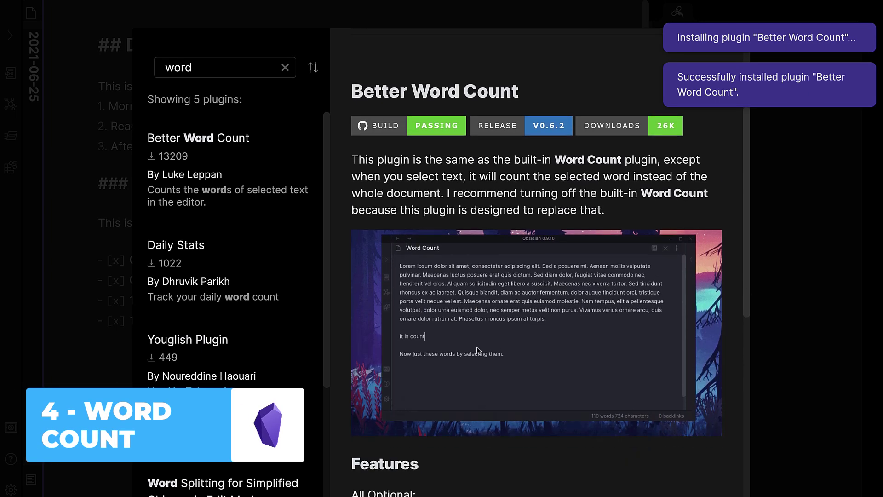
key(Escape)
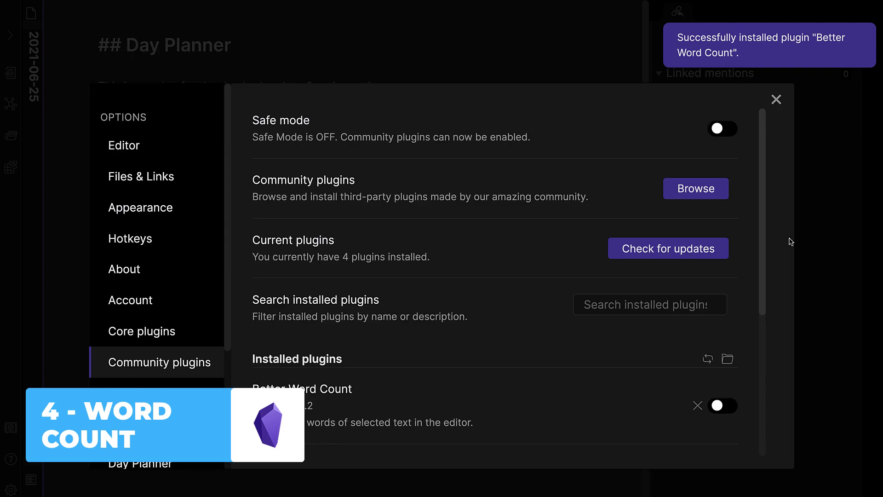
Back in the note, select the Morning Prep line and the $5 minimum Note line
click(776, 98)
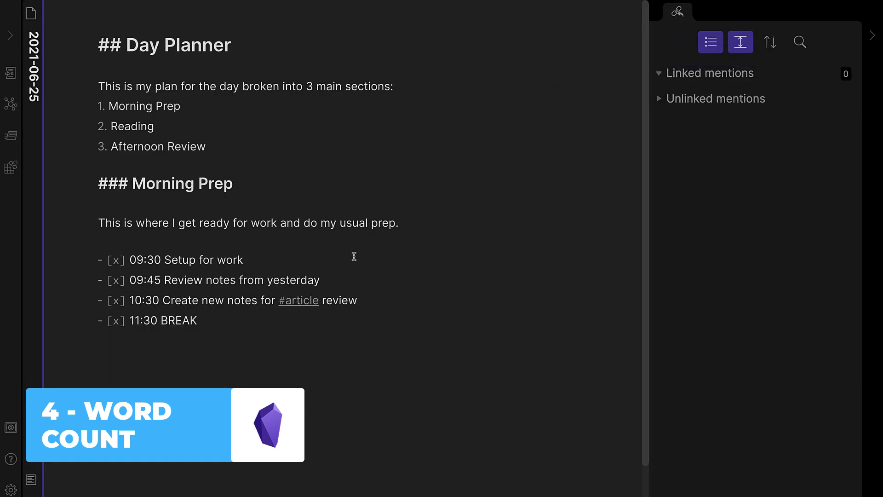
drag(398, 223, 97, 222)
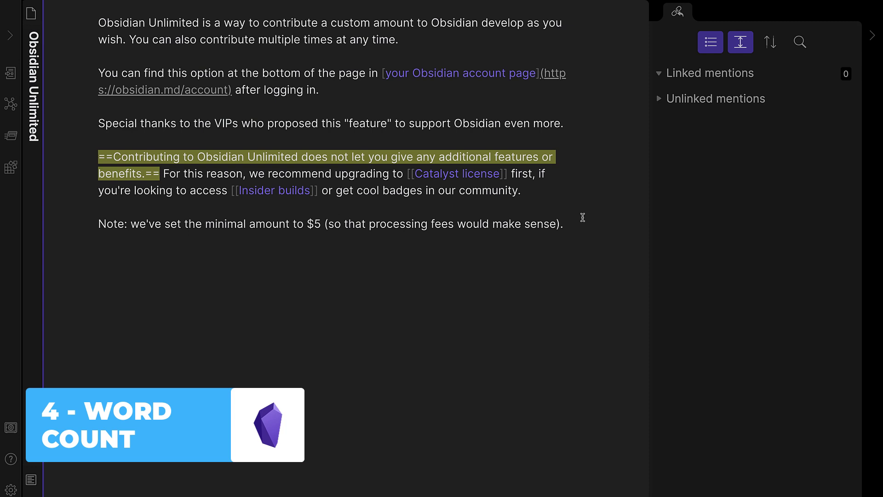
drag(583, 220, 98, 203)
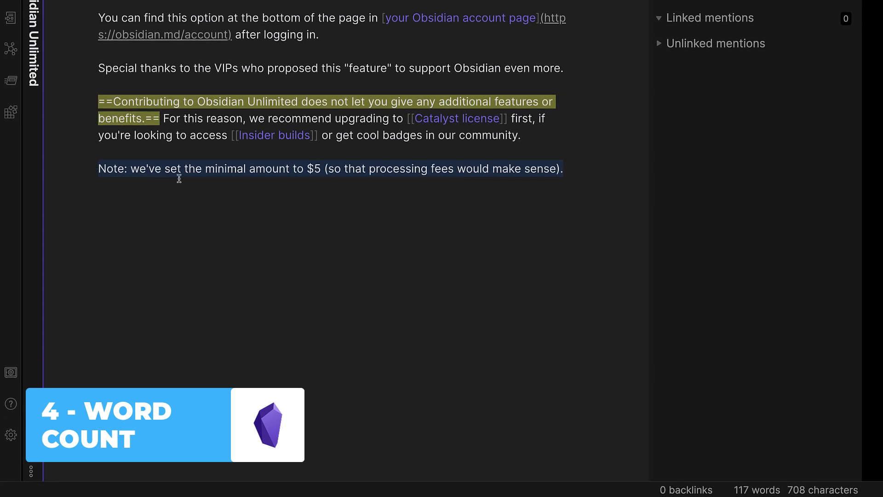
right_click(234, 170)
key(Escape)
click(31, 471)
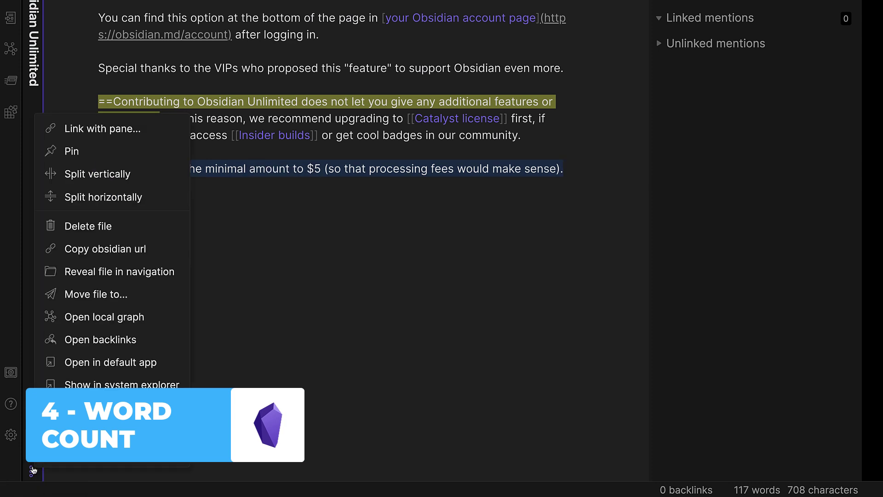
click(217, 289)
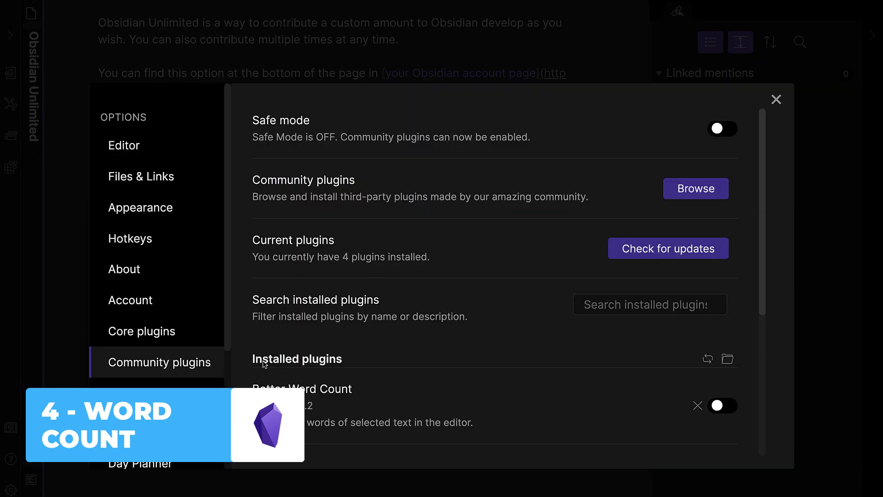
Enable Better Word Count and select the Note sentence to see 16 words, 84 characters
click(732, 406)
key(Escape)
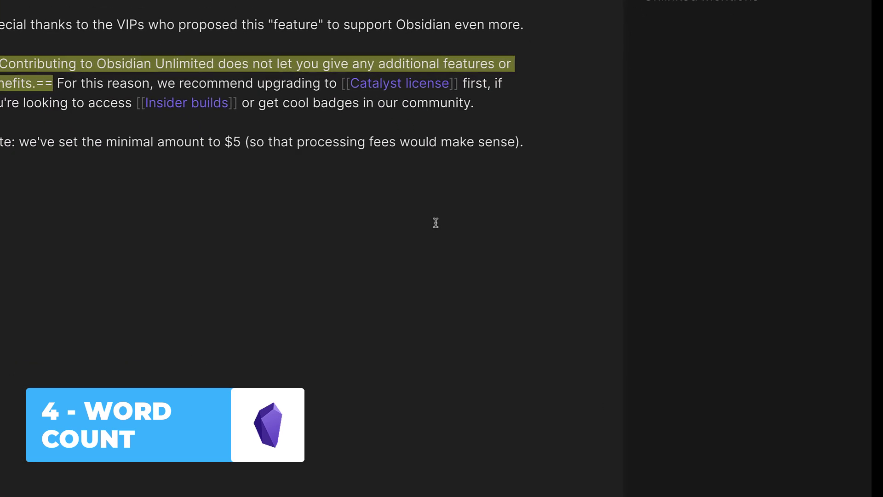
drag(532, 141, 0, 142)
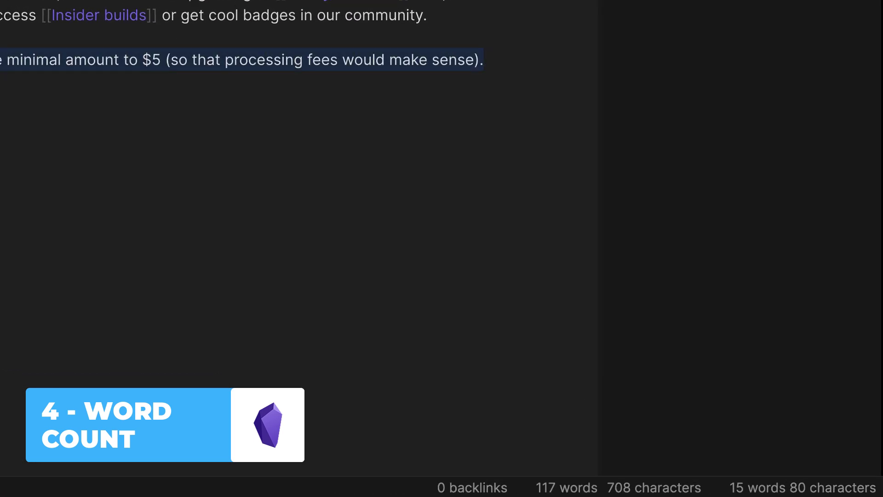
drag(0, 60, 0, 60)
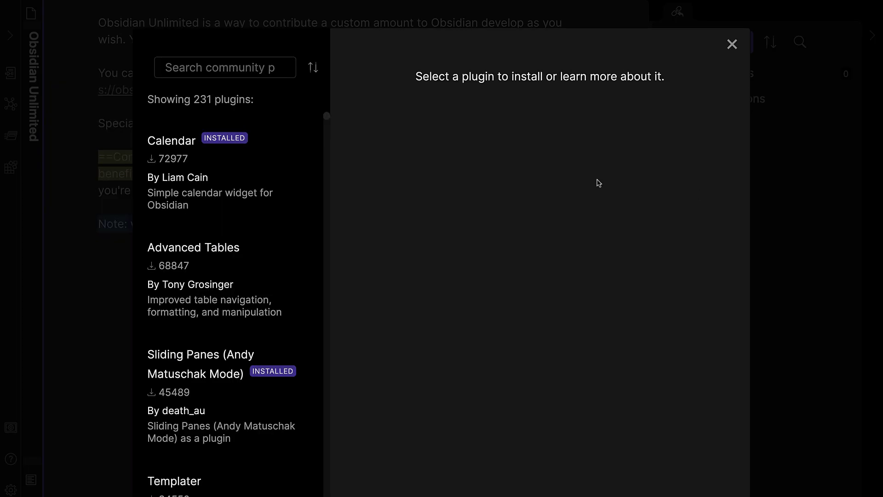
Search 'read ti', install the Reading Time plugin, and enable it in Community plugins
text(read ti)
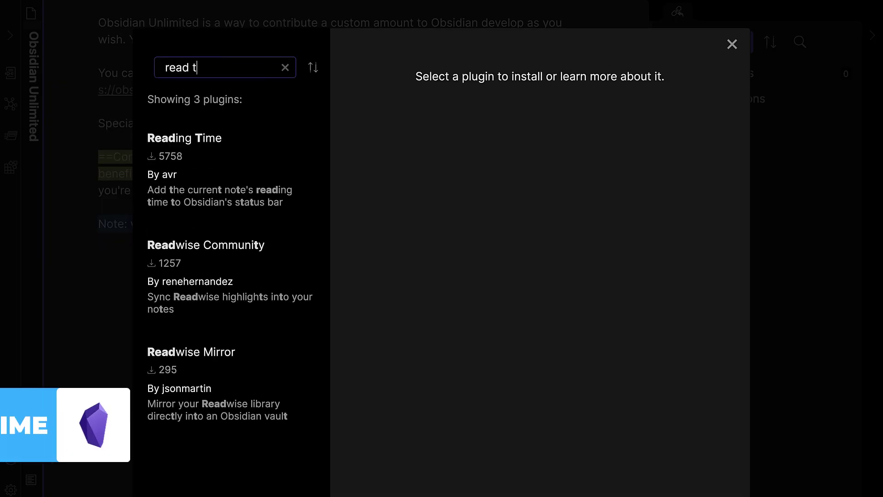
click(213, 190)
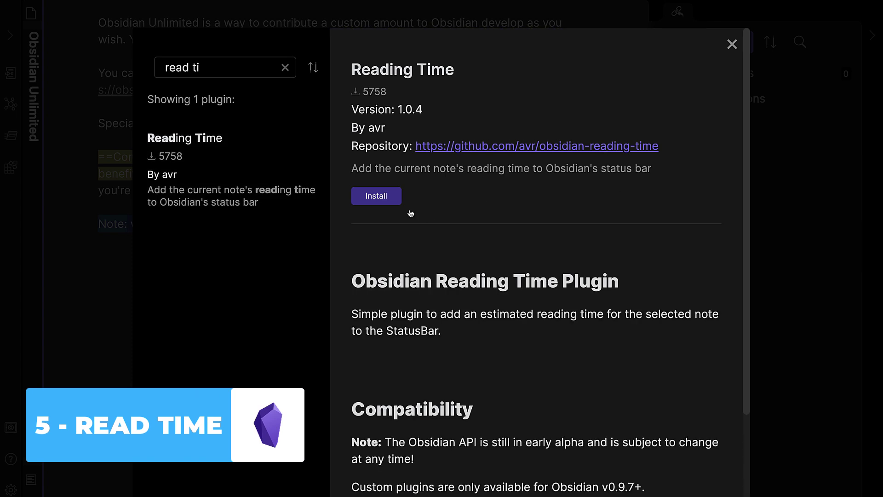
click(389, 197)
scroll(548, 346, down, 6)
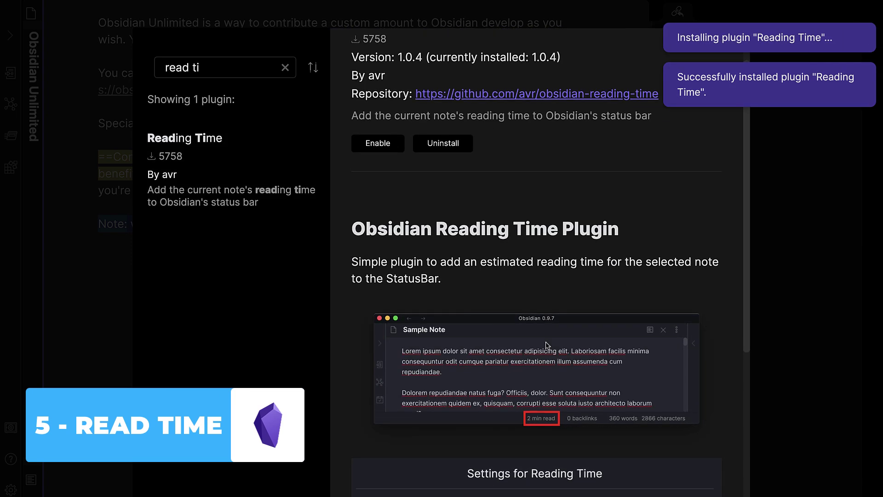
scroll(548, 345, down, 5)
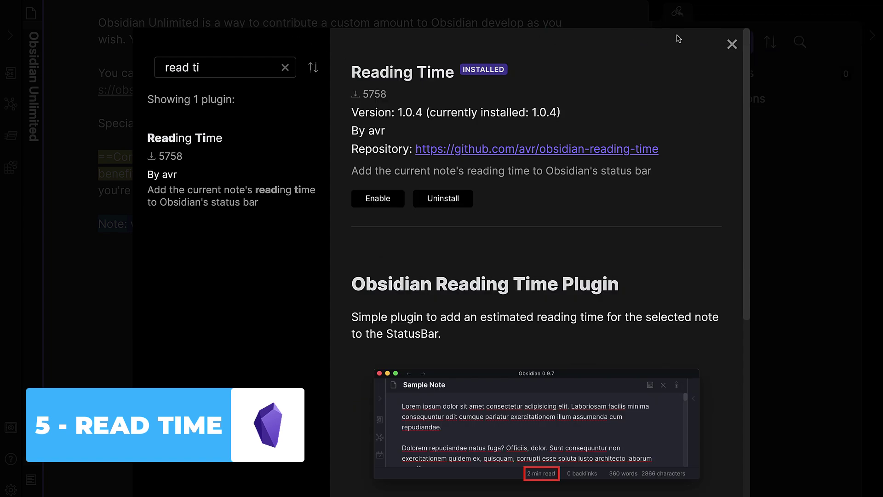
click(731, 44)
scroll(686, 409, down, 1)
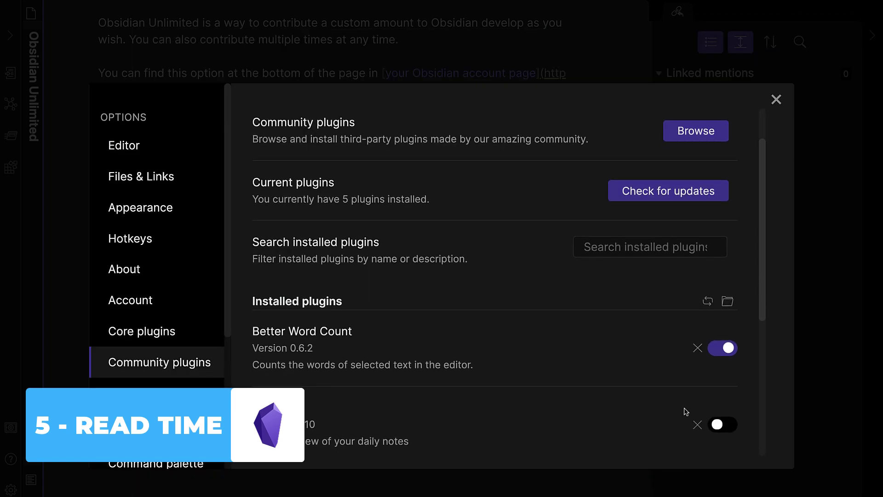
click(728, 426)
Select the Obsidian Unlimited note's text to check its '1 min read' estimate
key(Escape)
scroll(483, 454, down, 2)
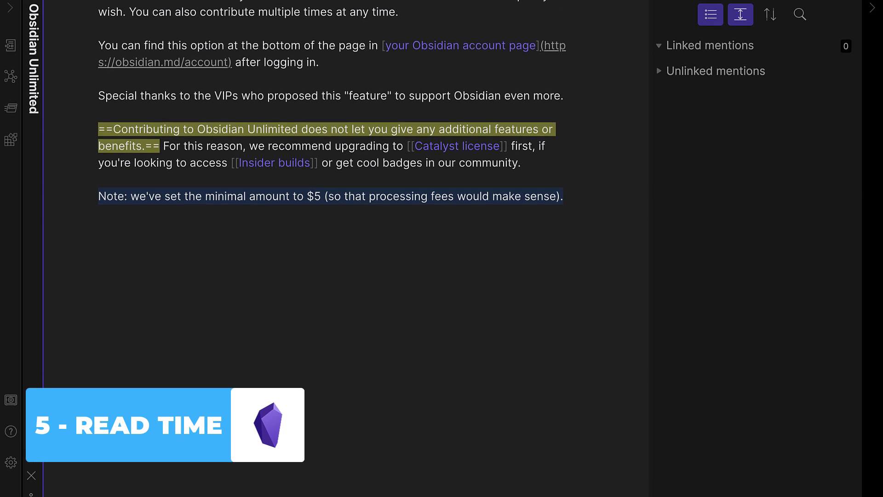
drag(519, 331, 170, 16)
click(238, 136)
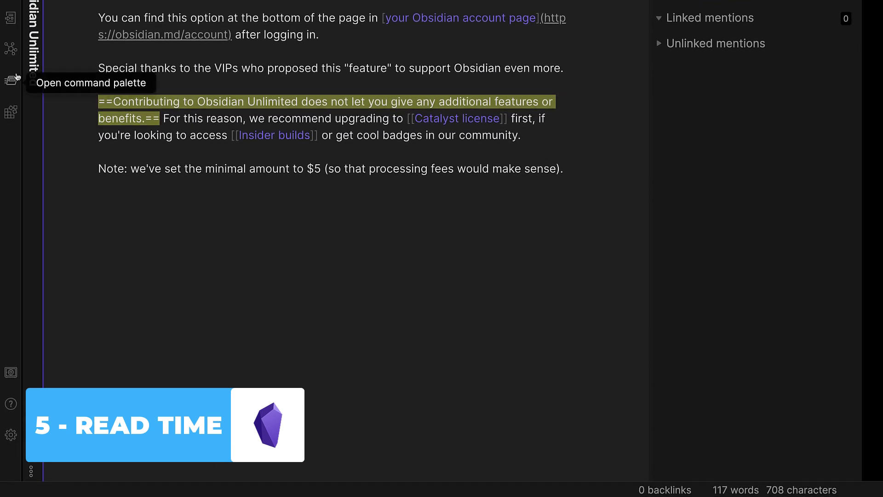
Open the Backlinks.png image, then the 2021-07-02 daily note
click(10, 32)
click(310, 131)
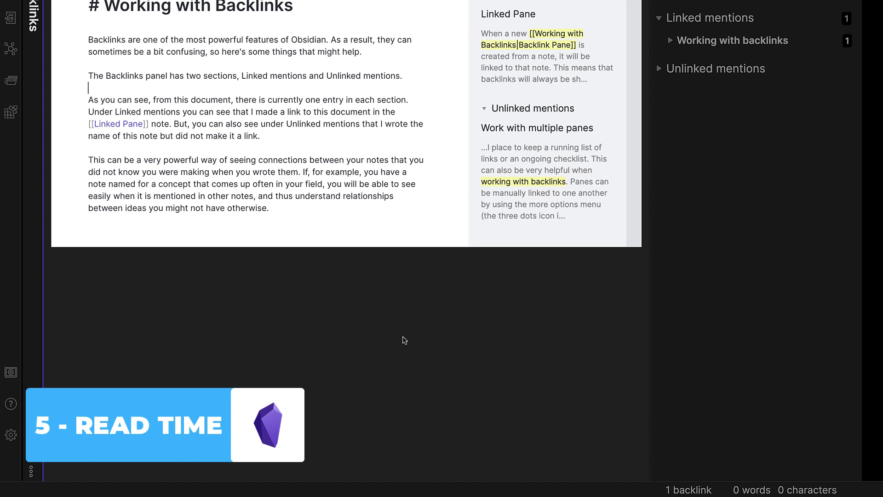
click(10, 17)
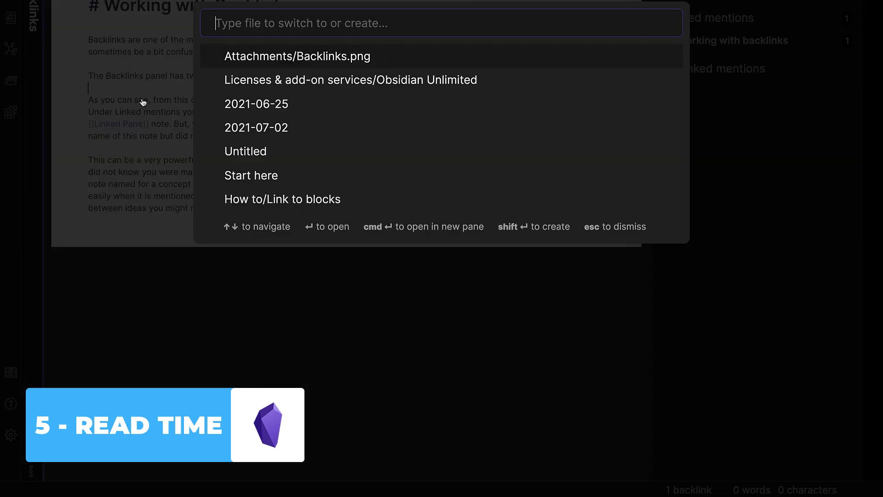
click(285, 129)
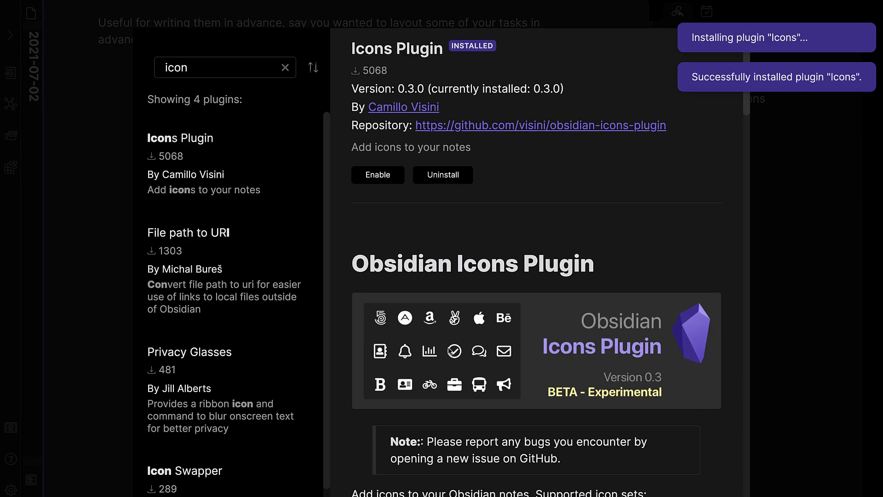
Scroll through the Icons Plugin 0.3.0 readme and its Remix Icon and FontAwesome icon sets
scroll(551, 268, down, 10)
scroll(536, 268, down, 1)
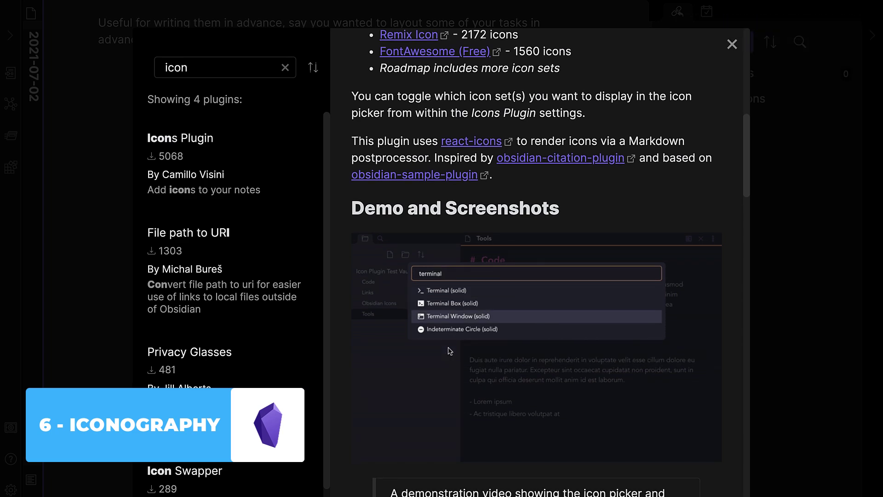
scroll(450, 351, down, 8)
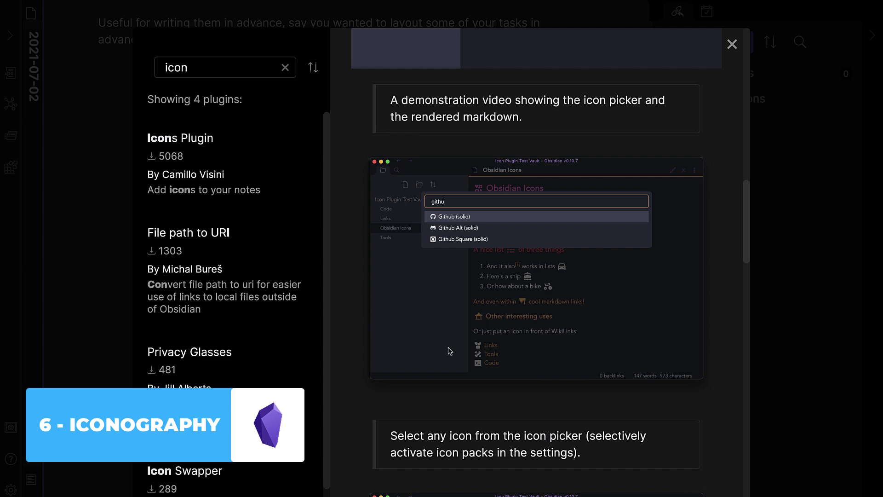
scroll(447, 351, down, 6)
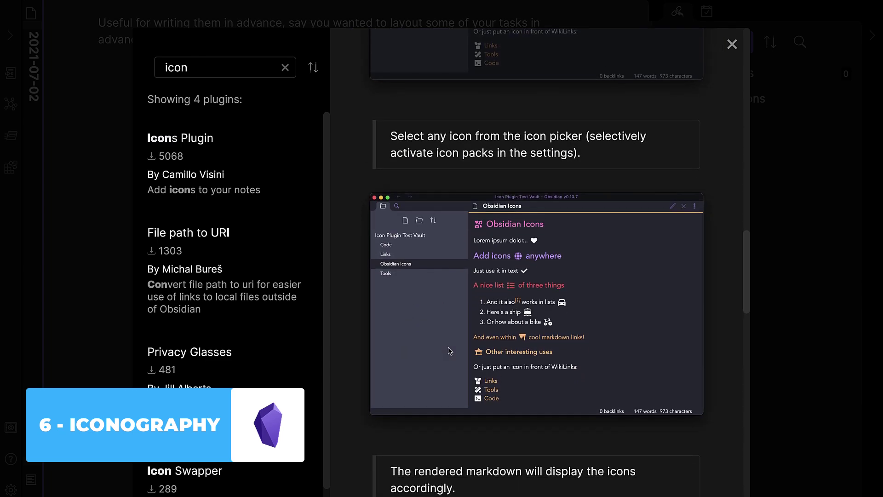
scroll(448, 348, down, 6)
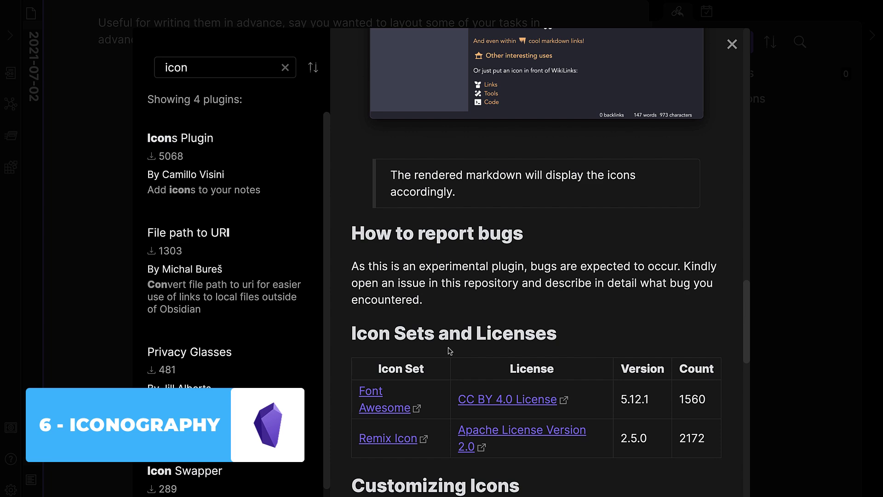
scroll(458, 356, up, 13)
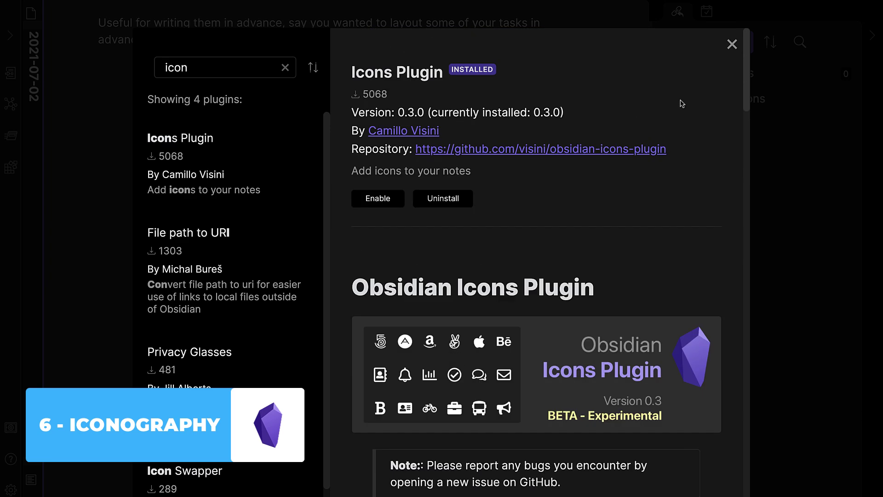
scroll(606, 271, down, 6)
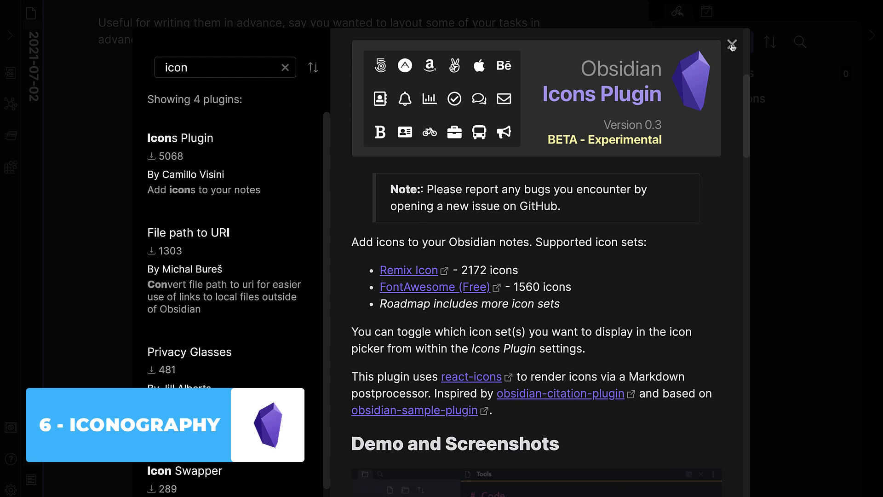
scroll(607, 225, up, 6)
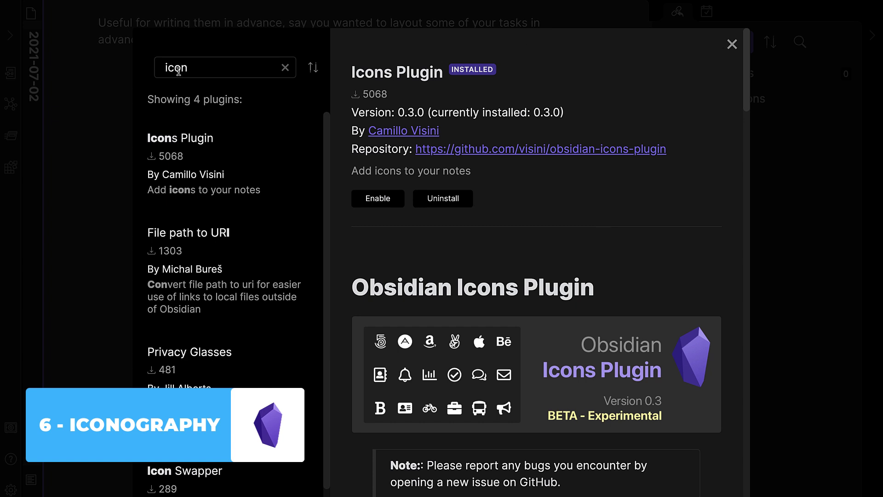
scroll(617, 240, down, 6)
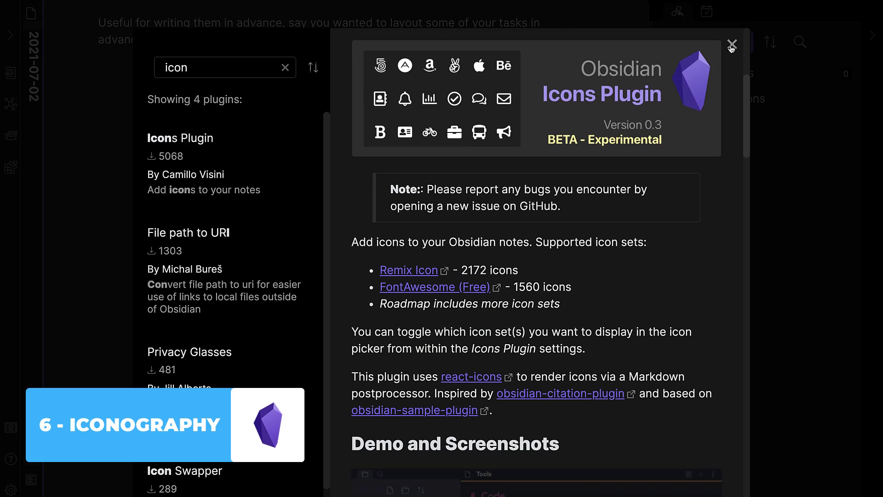
scroll(605, 229, up, 6)
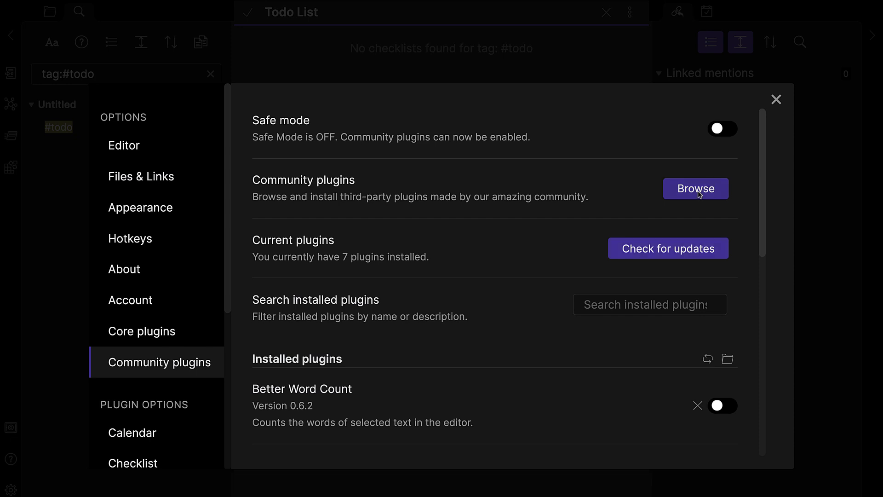
Leave the plugin browser and Settings, and add '- ' before '[ ] Task 1'
scroll(559, 427, down, 10)
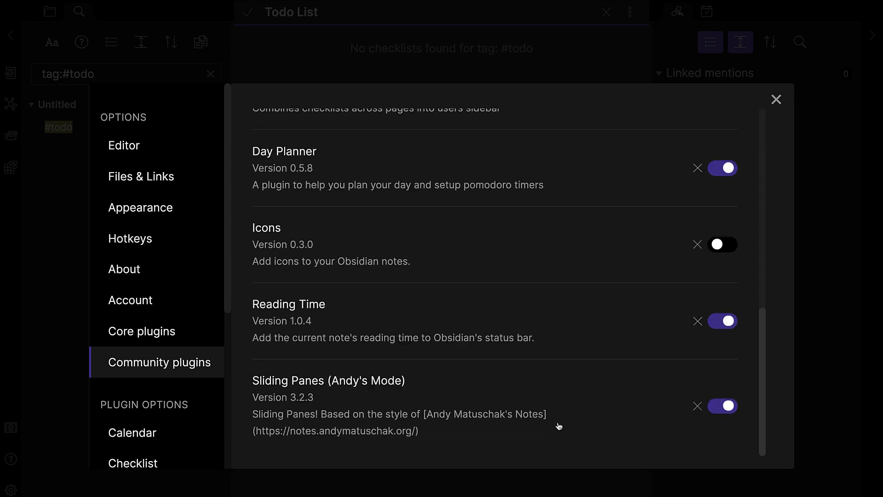
scroll(479, 231, up, 3)
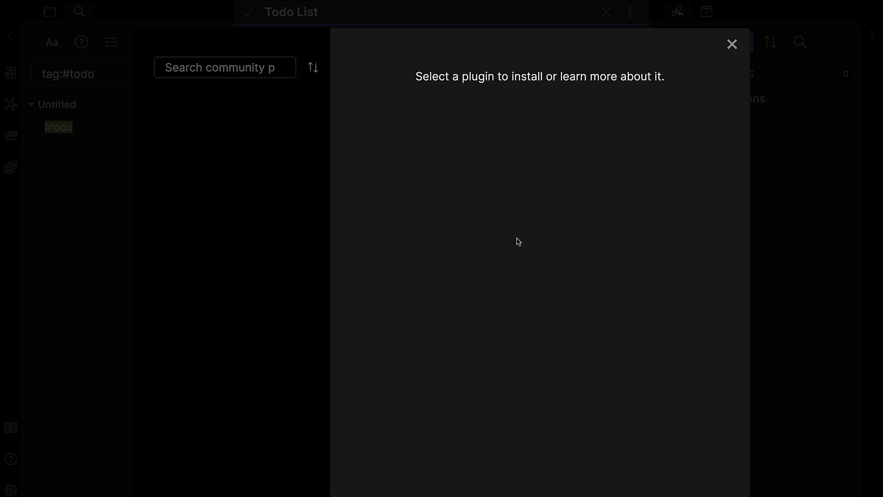
scroll(410, 276, down, 5)
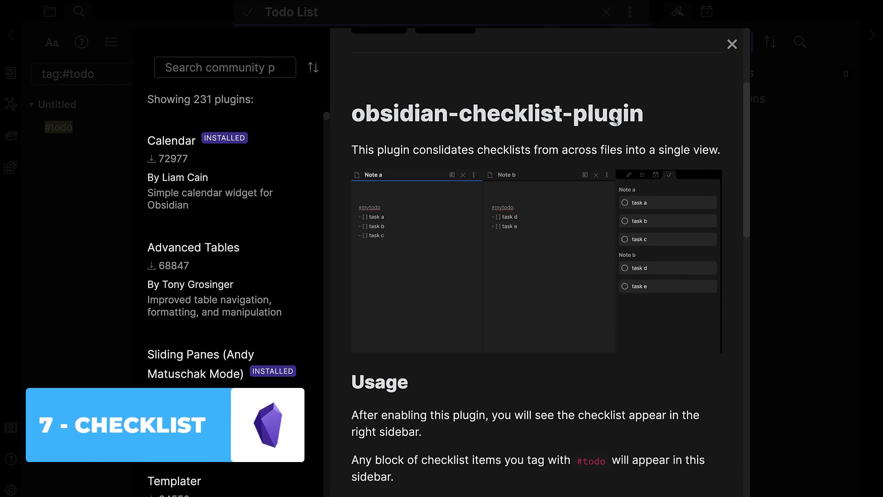
click(732, 44)
key(Escape)
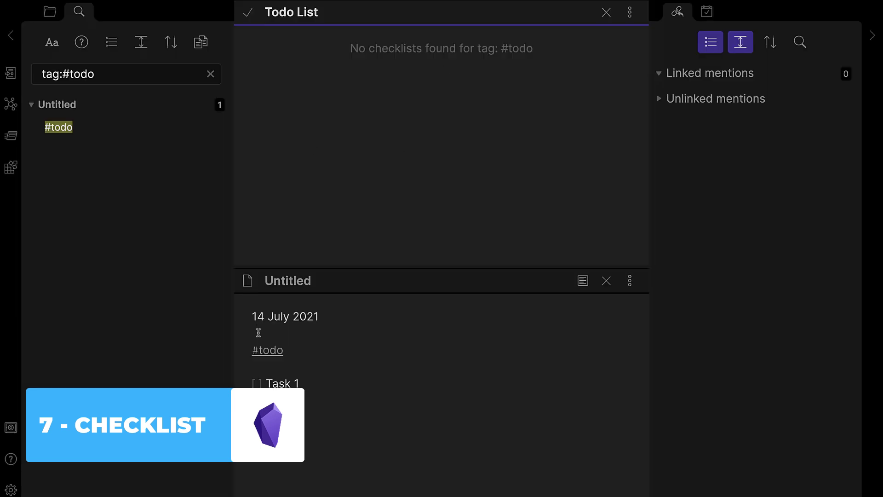
click(251, 382)
text(-)
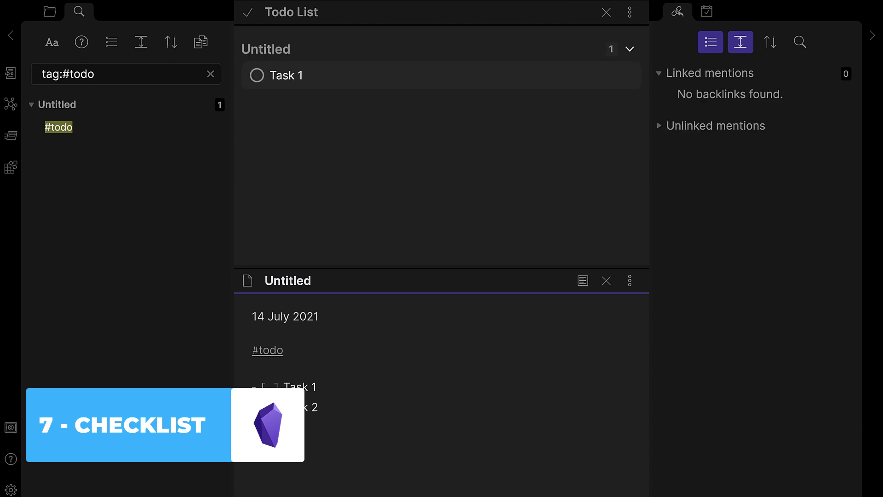
Tick off Task 1 and Task 2 in the Todo List pane
click(305, 98)
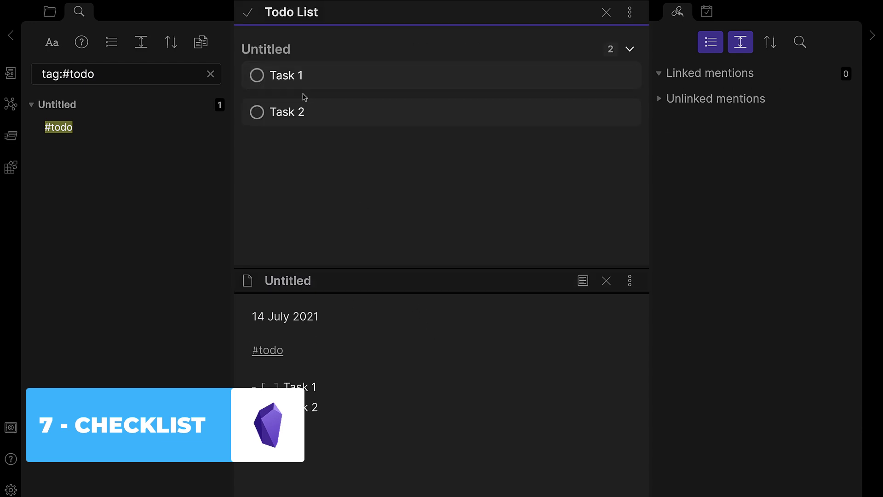
click(257, 75)
click(257, 75)
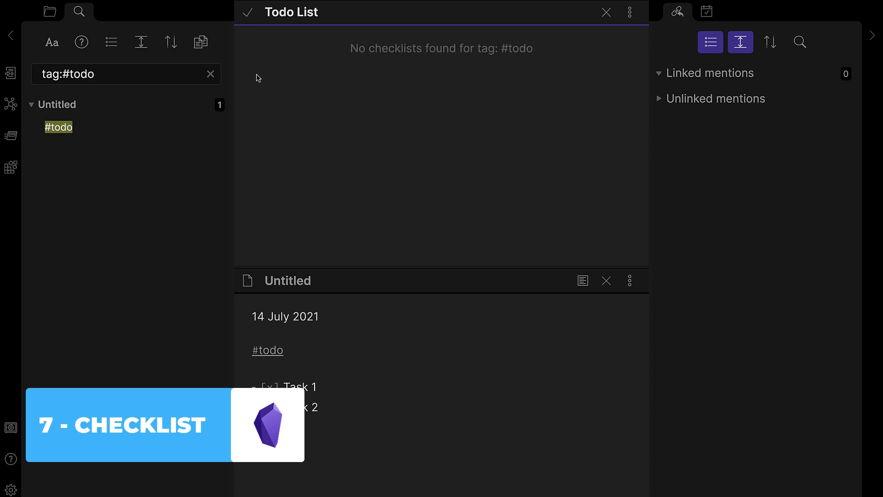
click(358, 409)
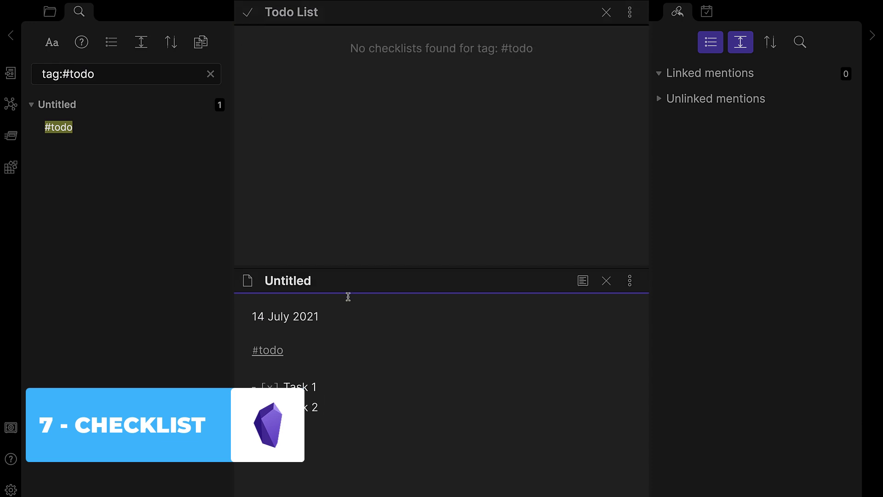
click(308, 14)
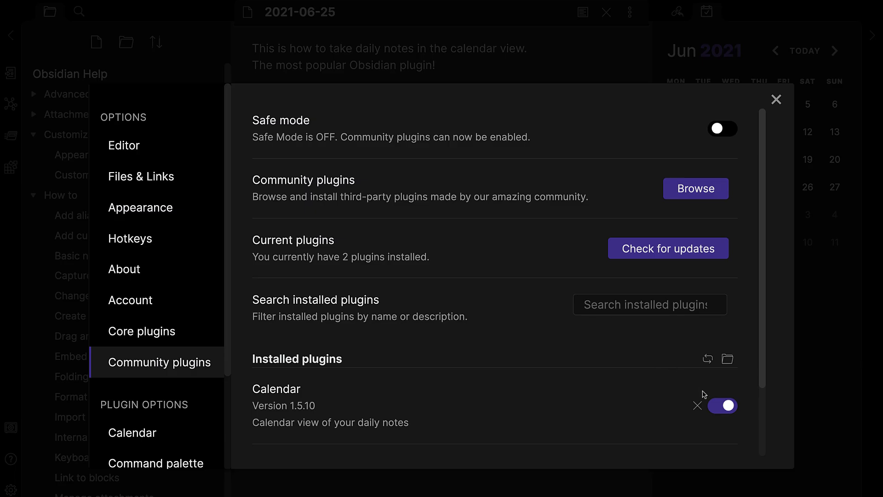
Enable the Sliding Panes plugin and close Settings
scroll(704, 394, down, 2)
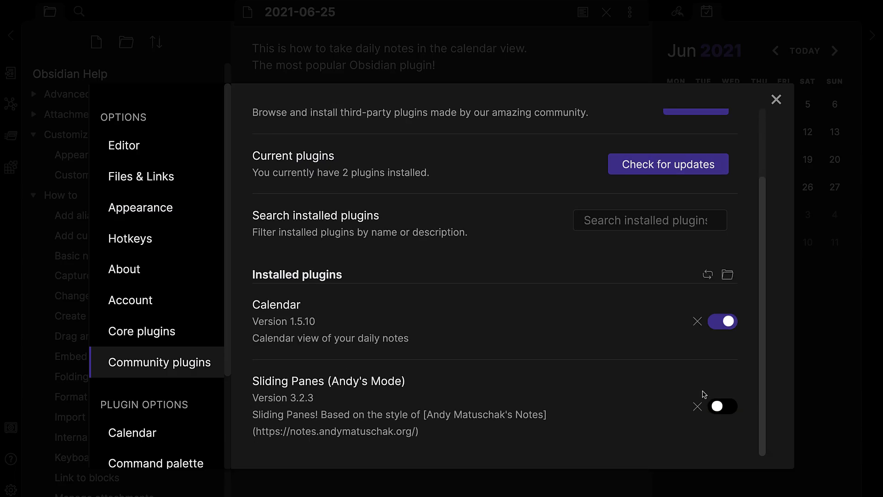
click(720, 406)
click(776, 100)
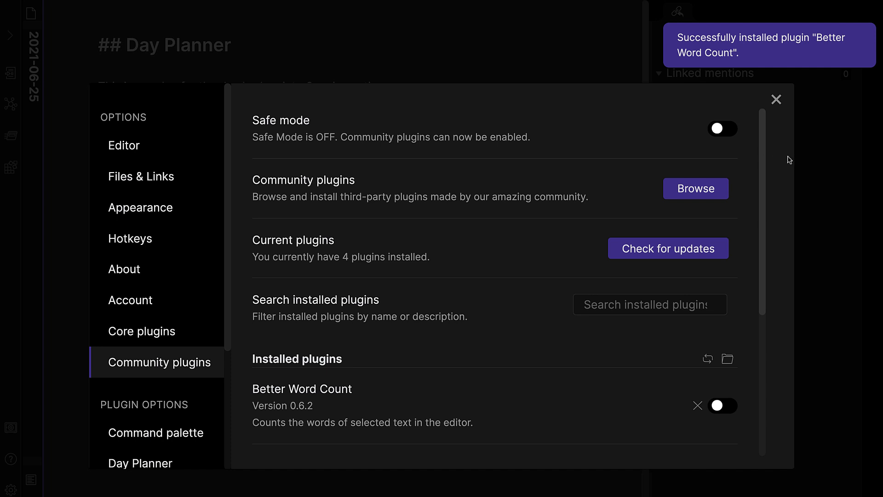
click(777, 100)
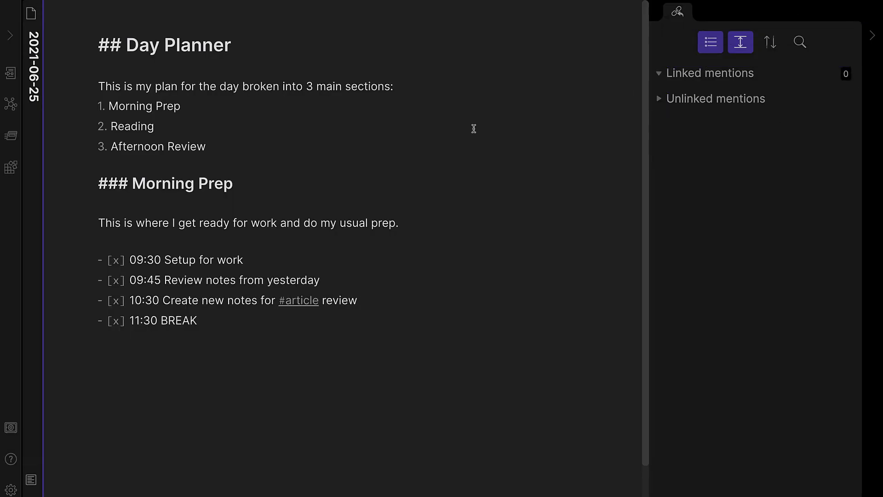
Collapse the file explorer to view the daily note, Backlinks image and calendar as sliding panes
drag(395, 223, 98, 224)
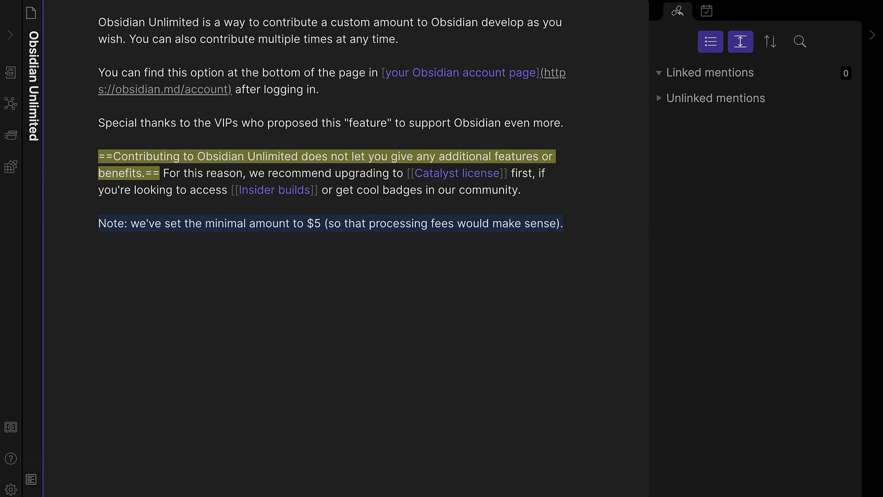
click(509, 293)
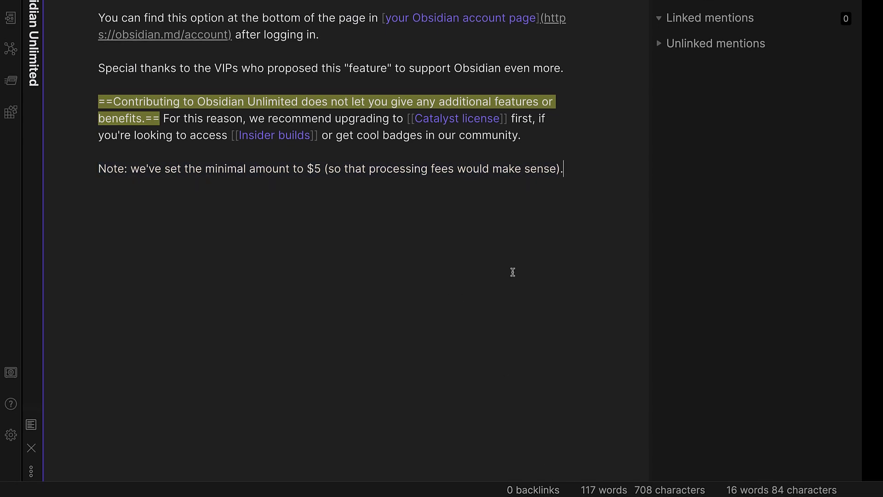
drag(548, 234, 375, 69)
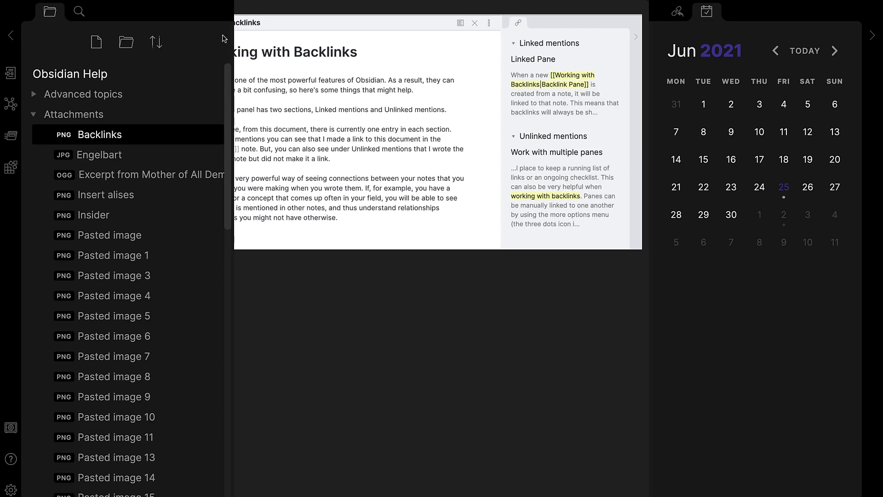
click(10, 35)
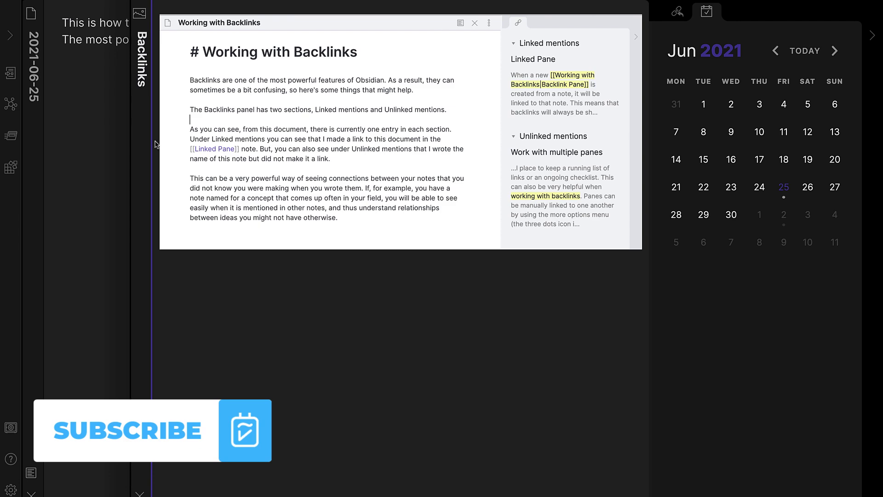
scroll(141, 443, left, 5)
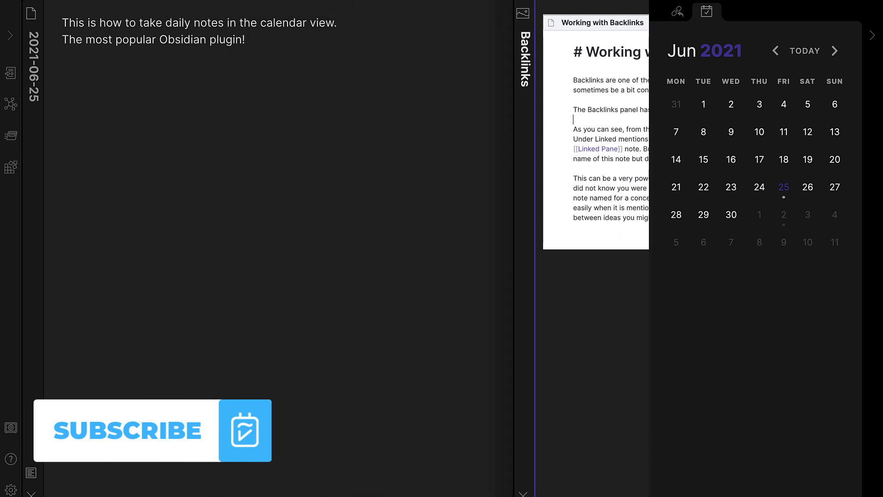